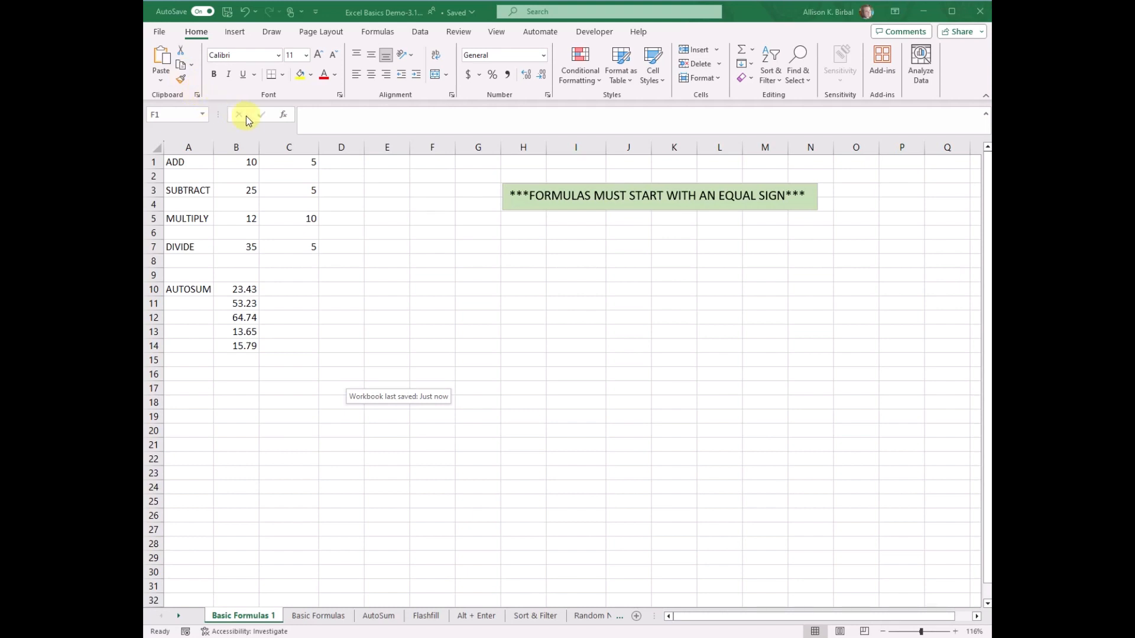
pyautogui.click(235, 32)
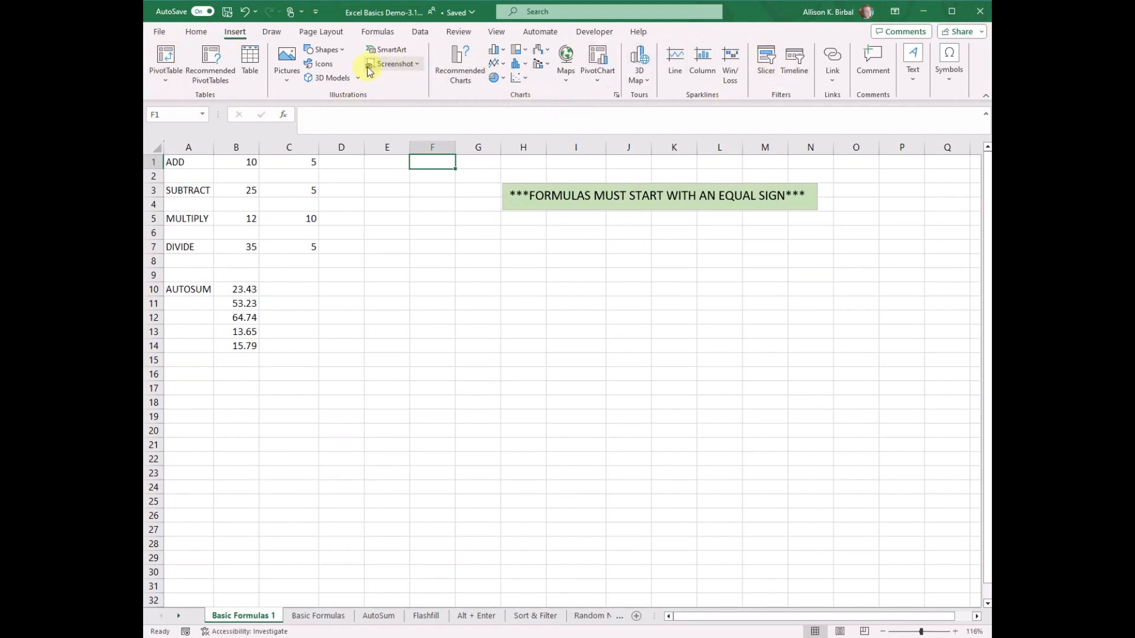
pyautogui.click(205, 39)
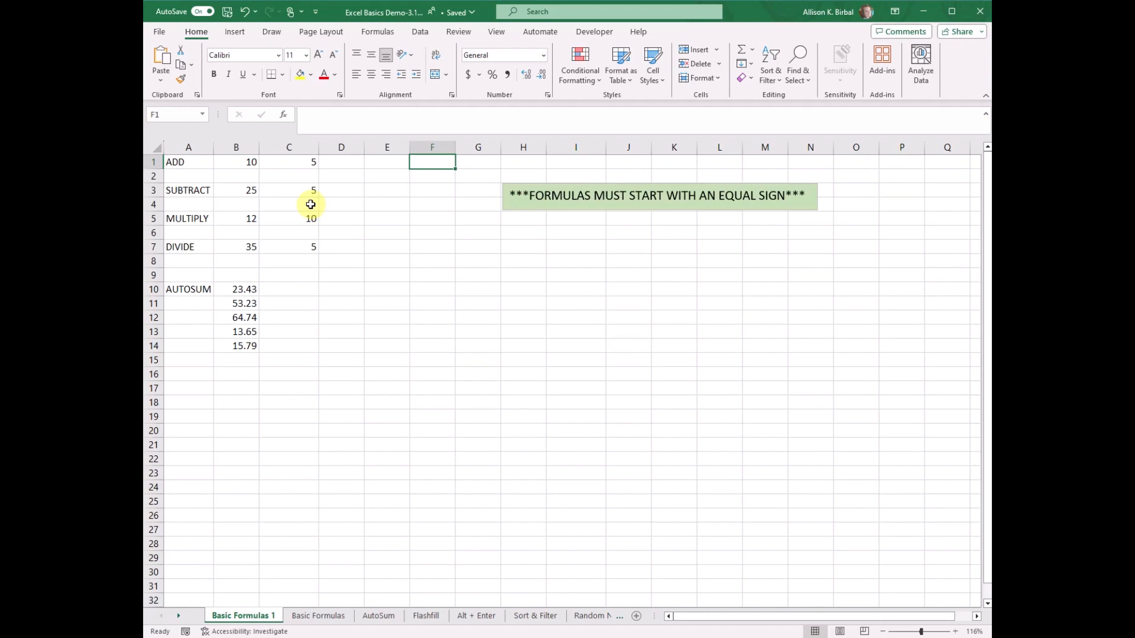
pyautogui.click(292, 190)
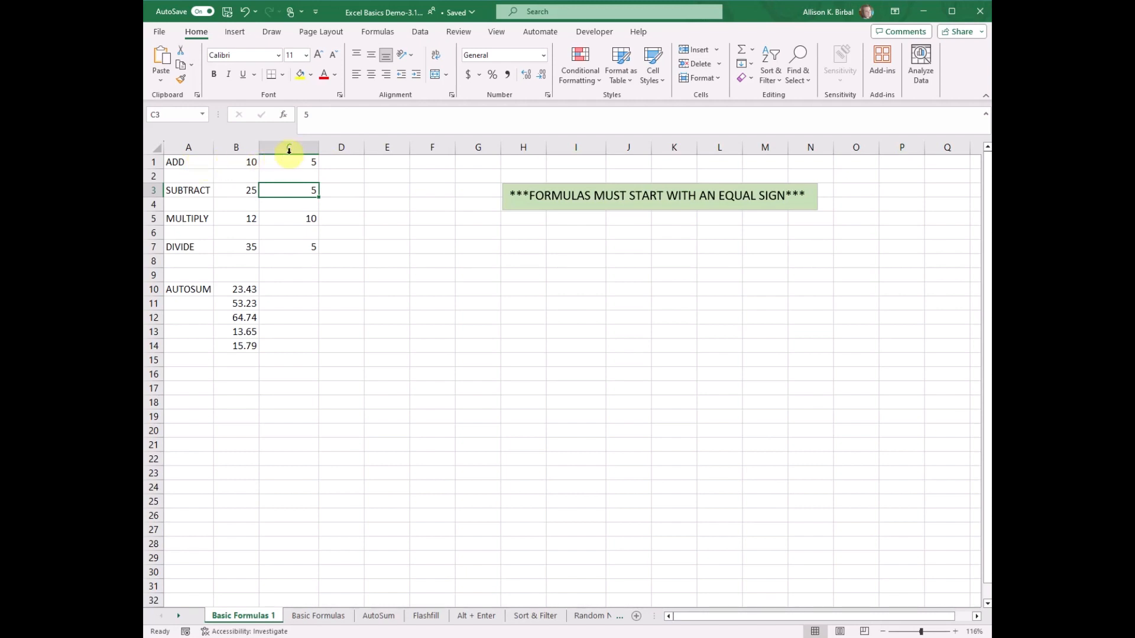
# Enter the formula =10+5 in cell D1 of the ADD row, using typed numbers instead of cell references.
pyautogui.click(345, 160)
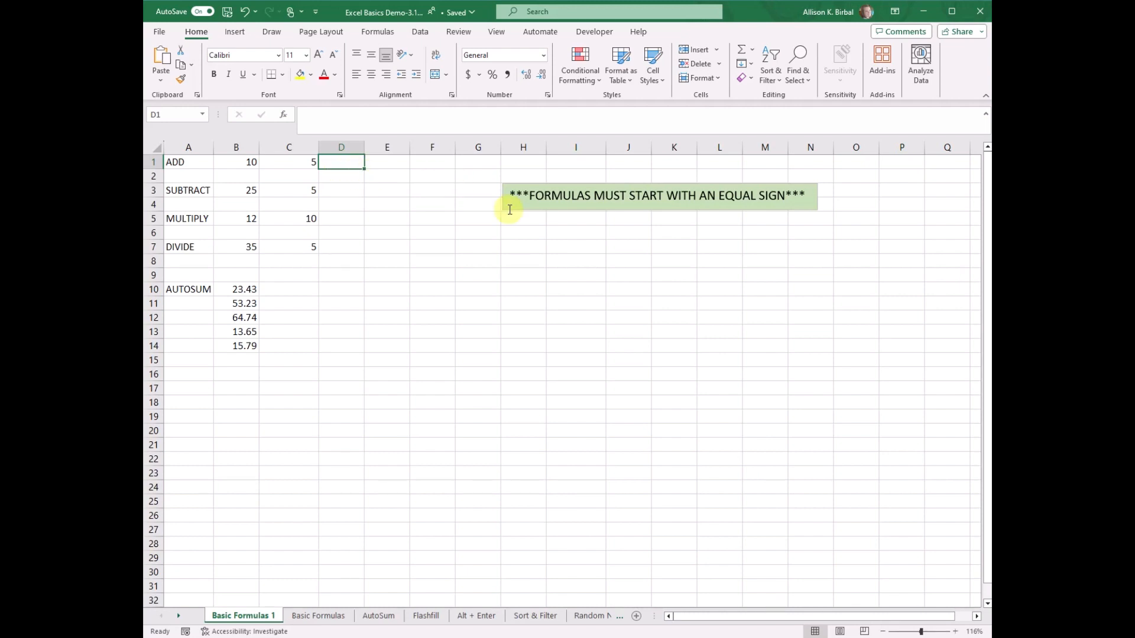
pyautogui.write('=')
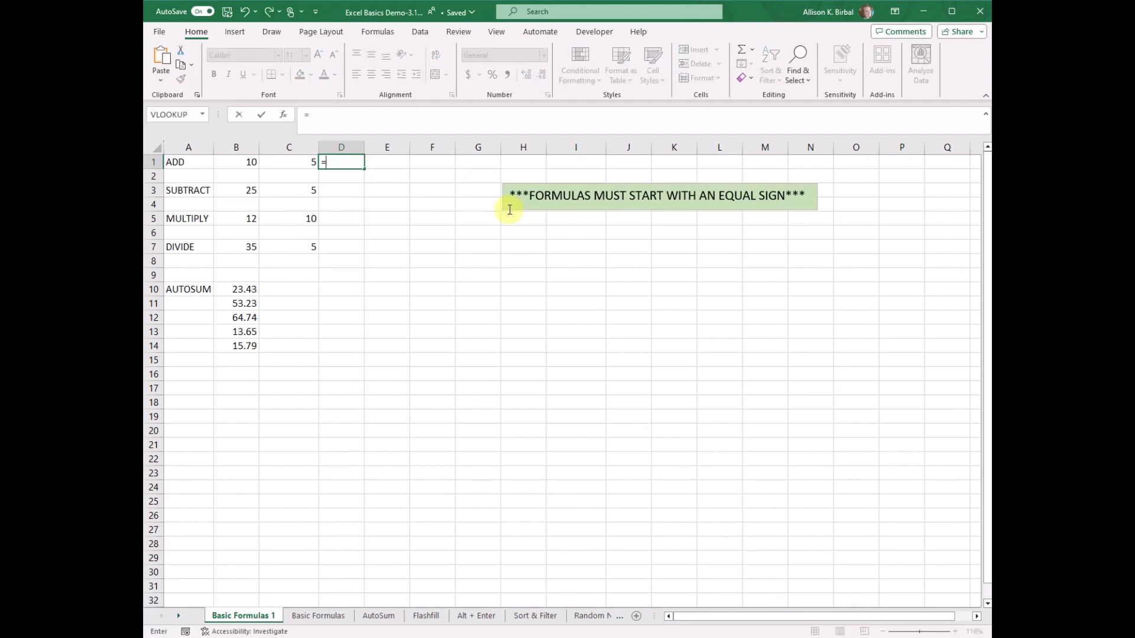
pyautogui.write('10+5')
pyautogui.press('Return')
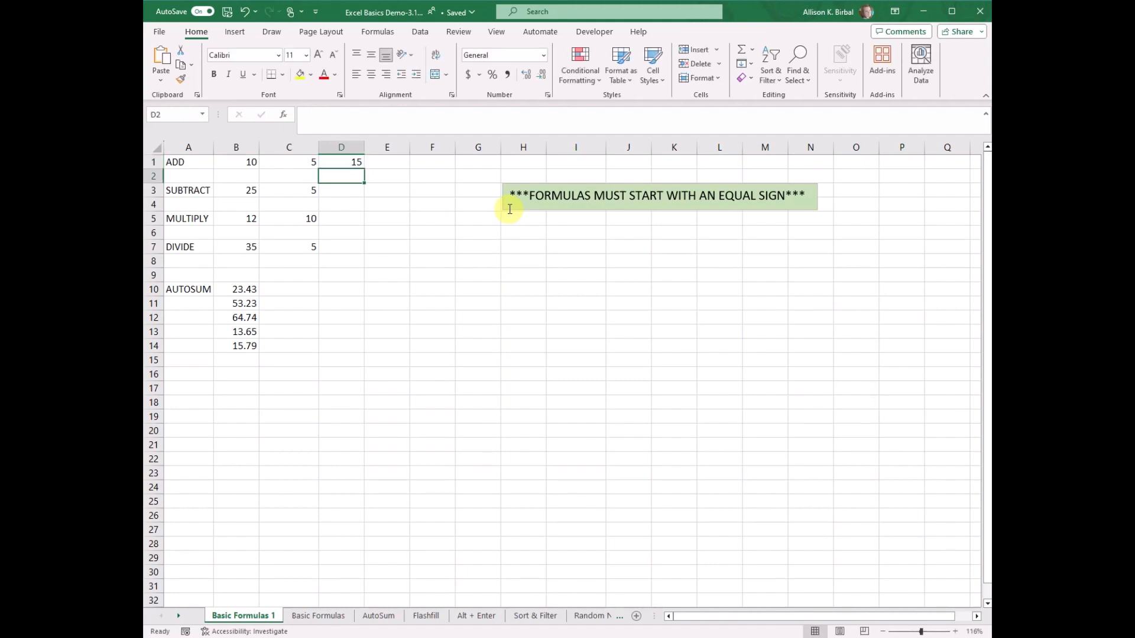
pyautogui.click(351, 163)
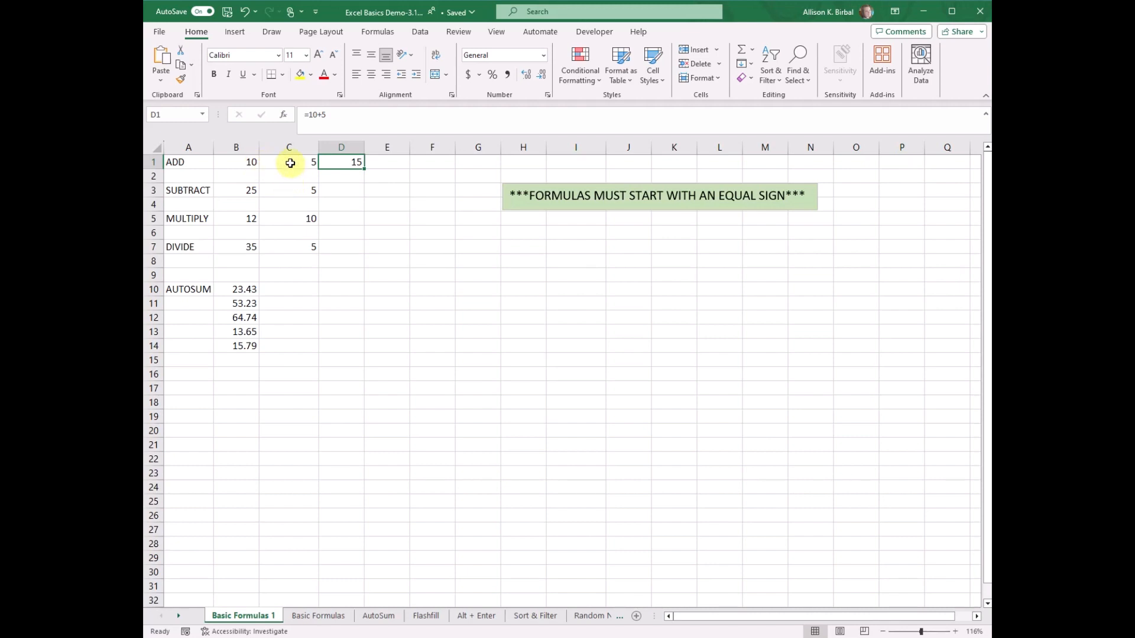
# Change the second number of the ADD row in cell C1 to 8.
pyautogui.click(292, 163)
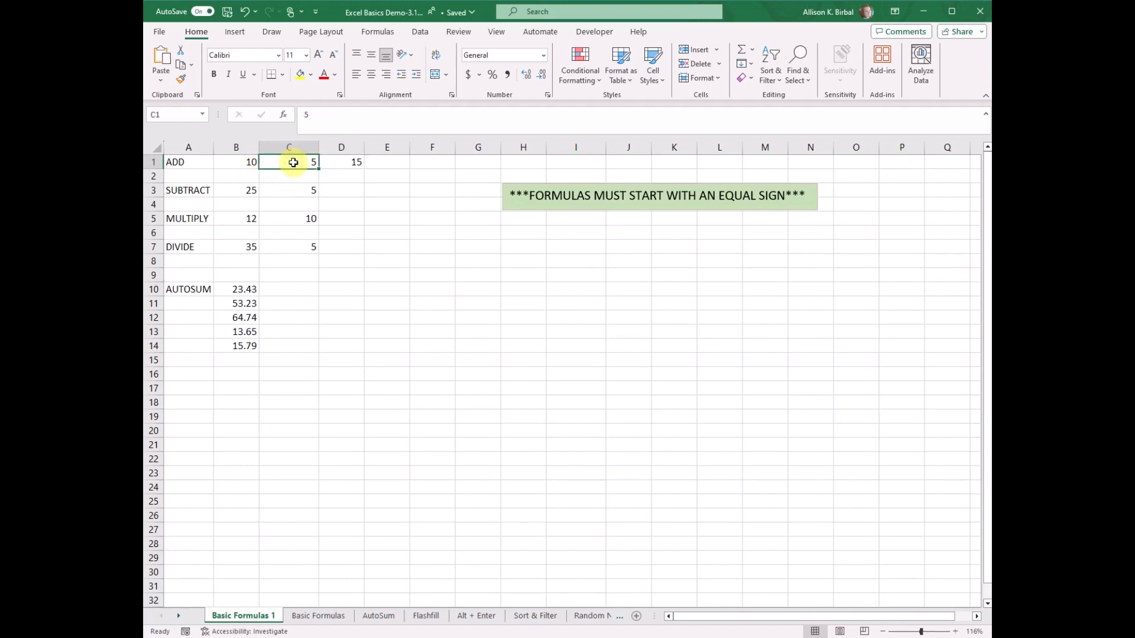
pyautogui.write('8')
pyautogui.press('Return')
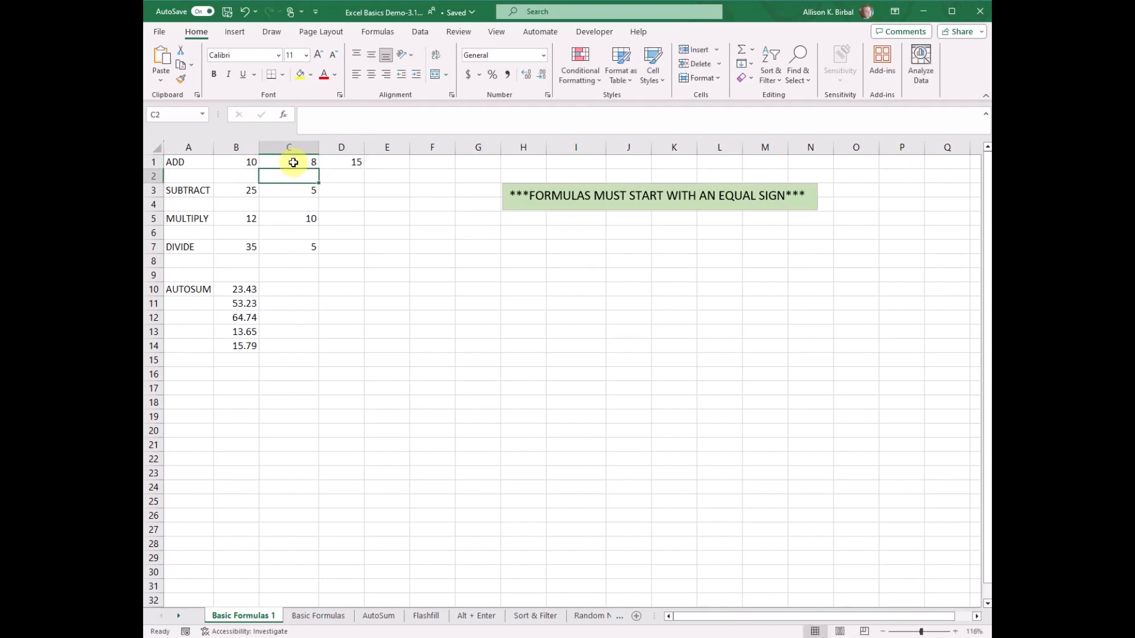
# Replace the typed-number formula in D1 with =B1+C1 so that it adds the ADD row by cell reference.
pyautogui.click(355, 164)
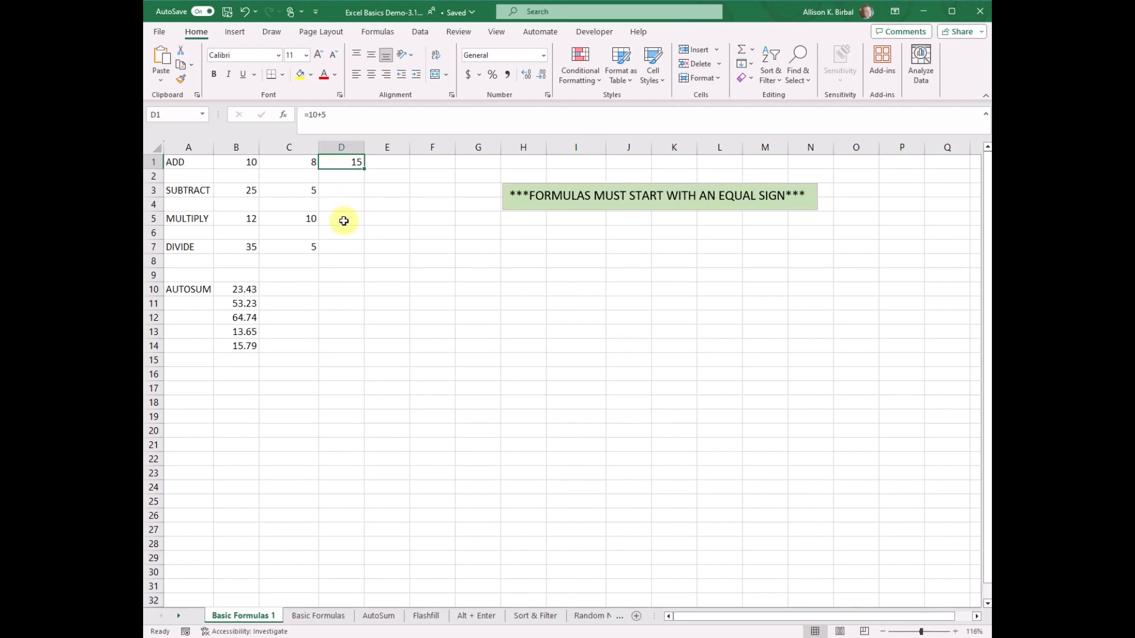
pyautogui.press('Delete')
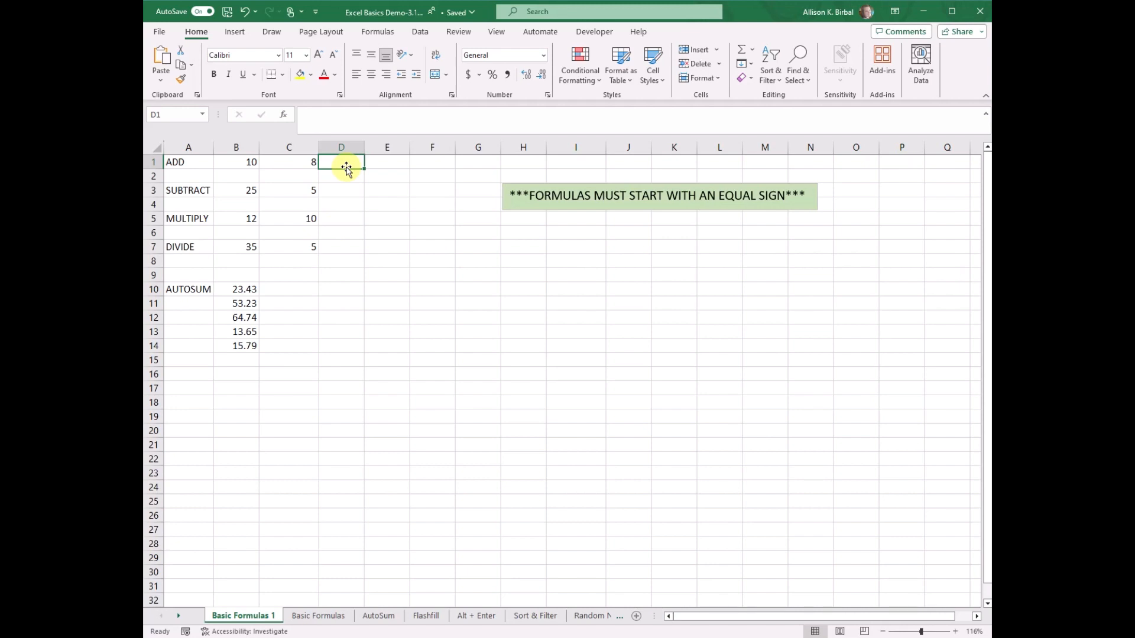
pyautogui.write('=')
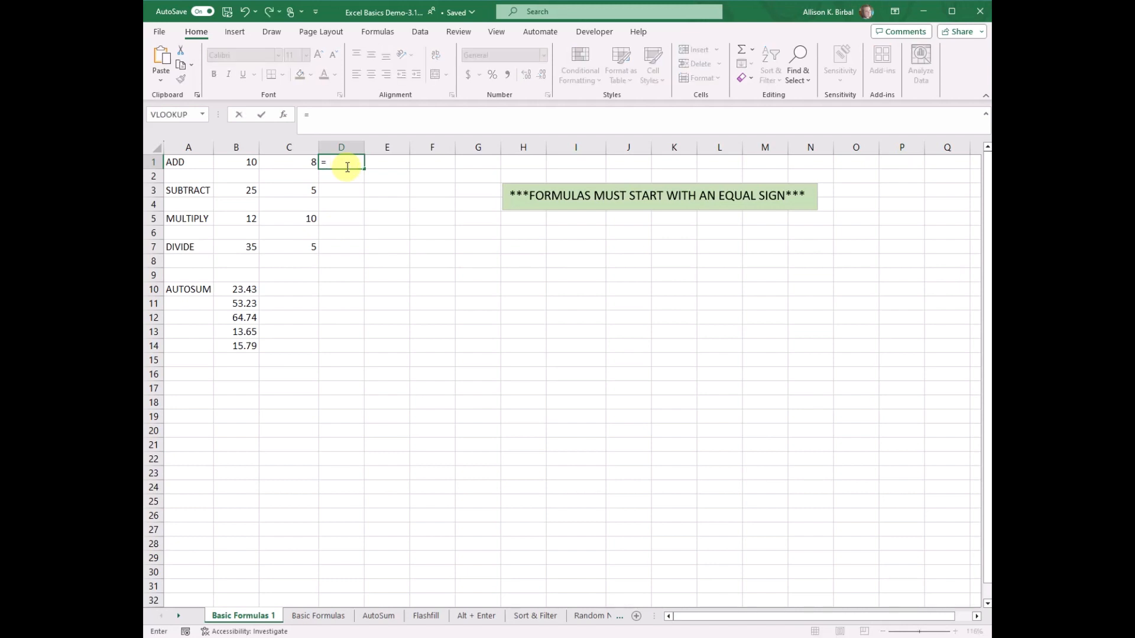
pyautogui.click(242, 164)
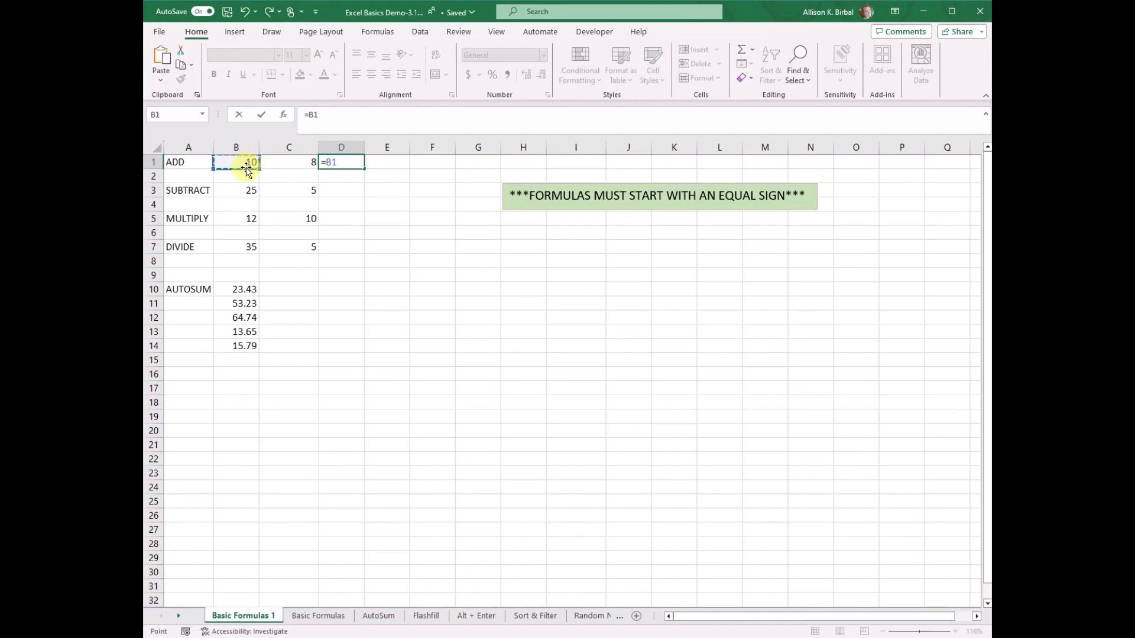
pyautogui.write('+')
pyautogui.click(294, 164)
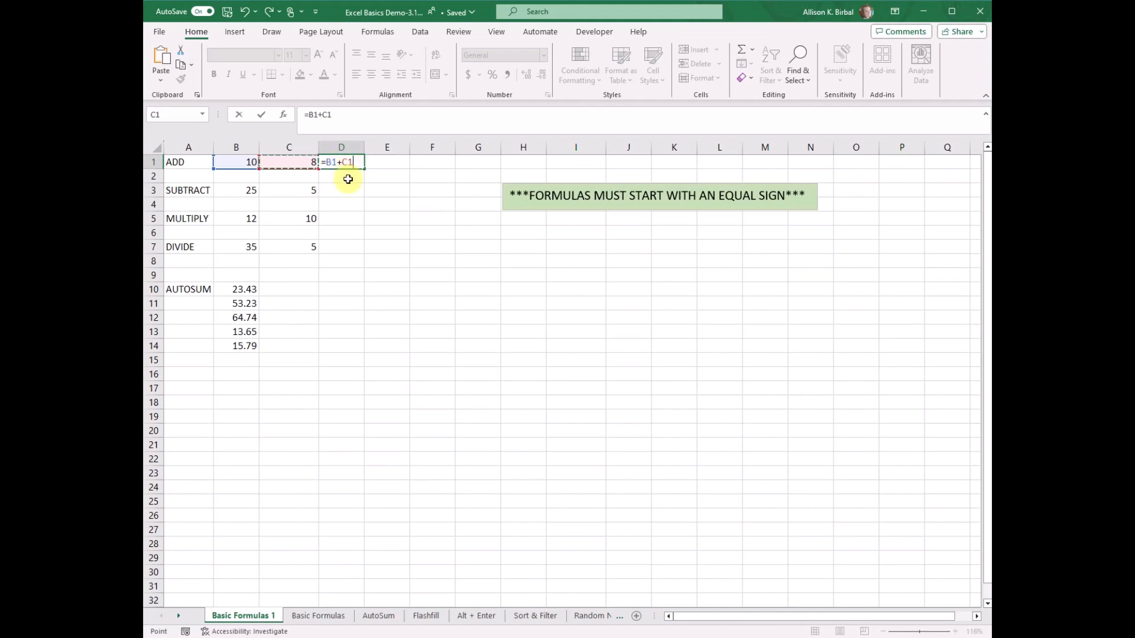
pyautogui.press('Return')
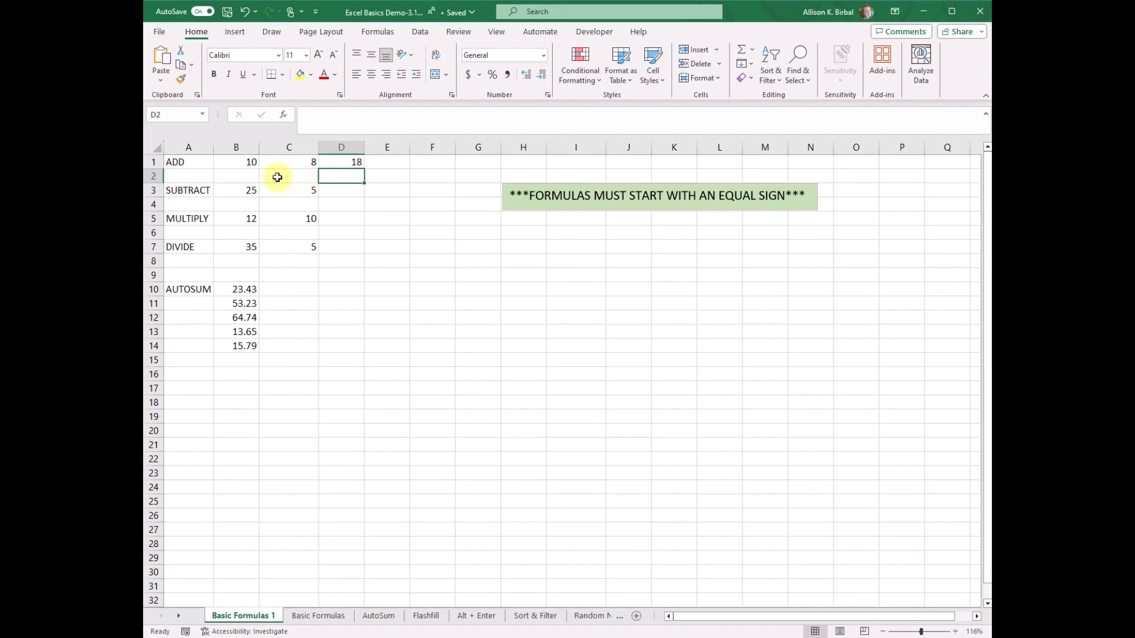
# Set cell C1 in the ADD row to 5 and select D1 to check its formula.
pyautogui.click(286, 162)
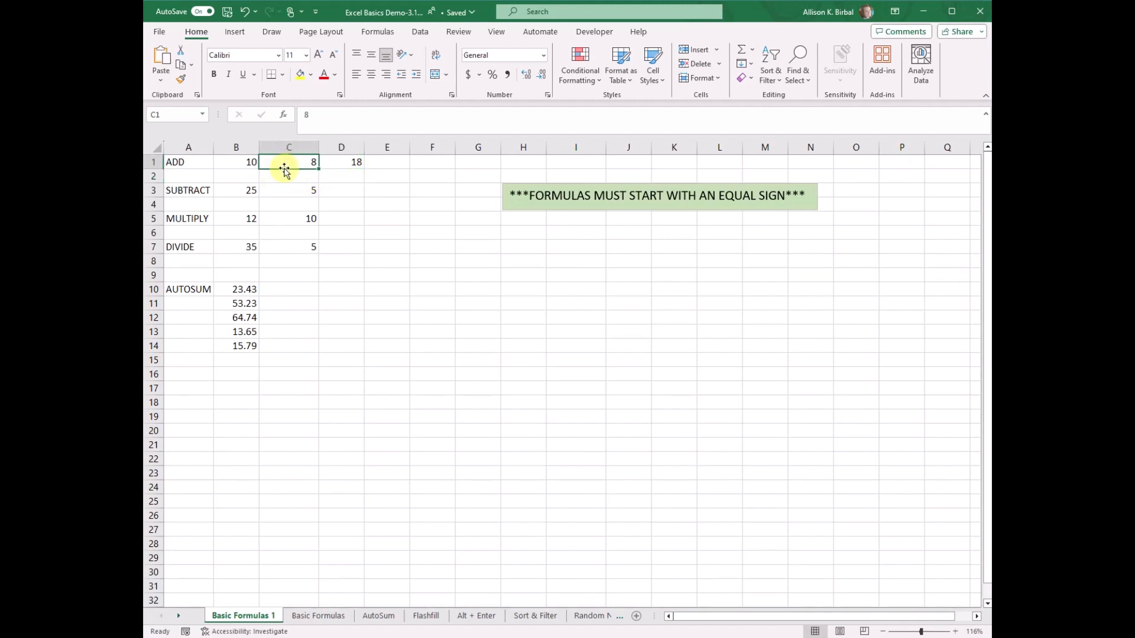
pyautogui.write('5')
pyautogui.press('Return')
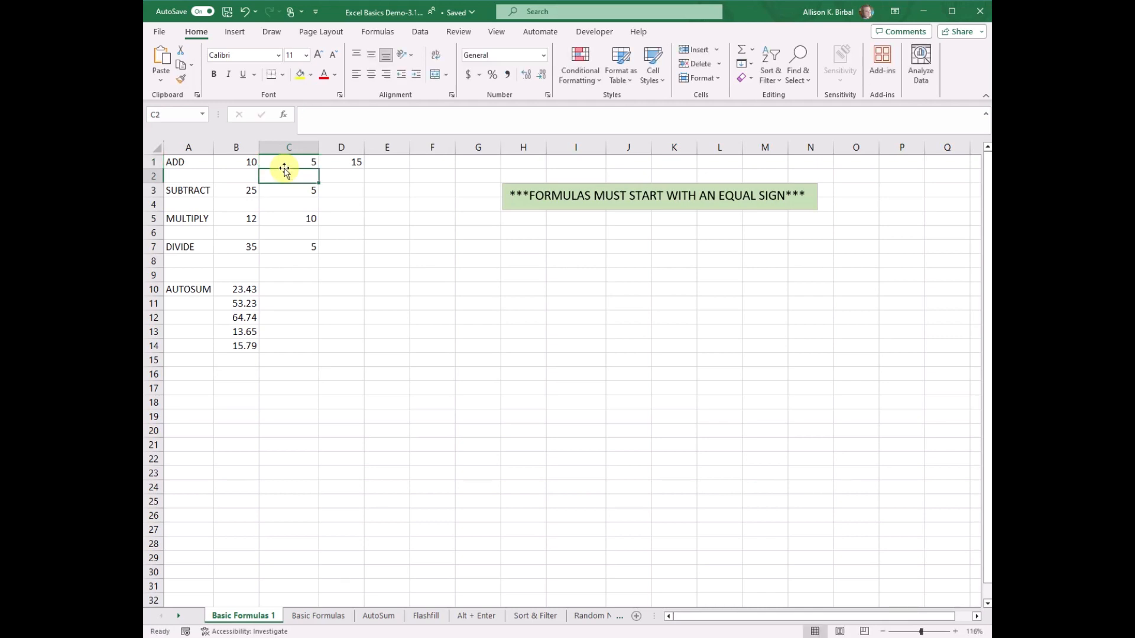
pyautogui.click(351, 164)
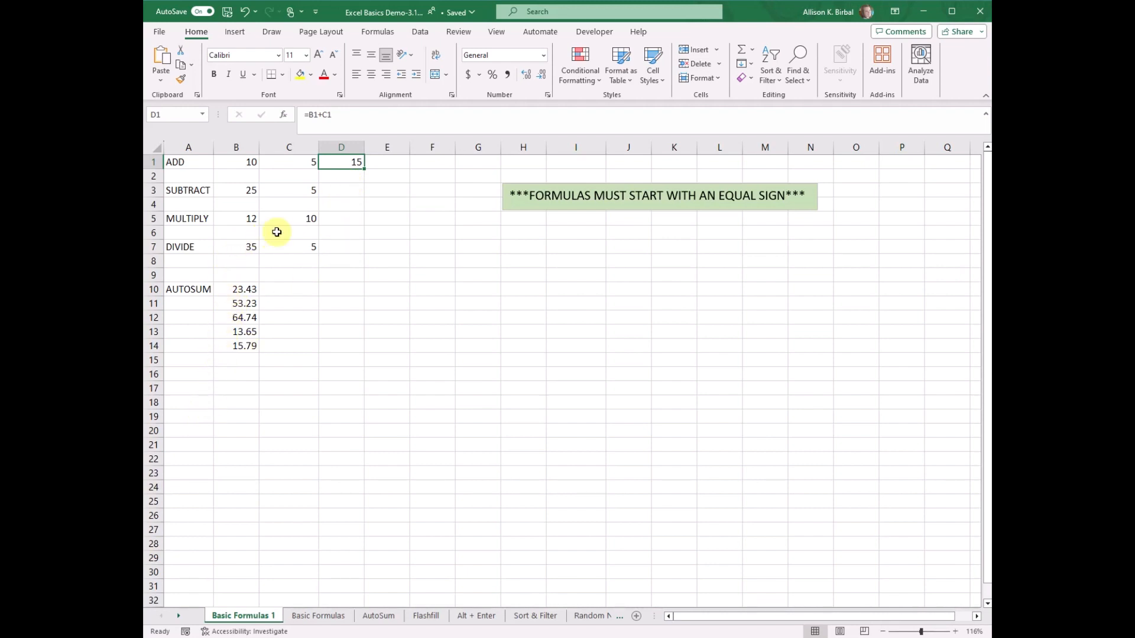
# Enter the formula =B3-C3 in cell D3 to subtract the two numbers of the SUBTRACT row.
pyautogui.click(340, 195)
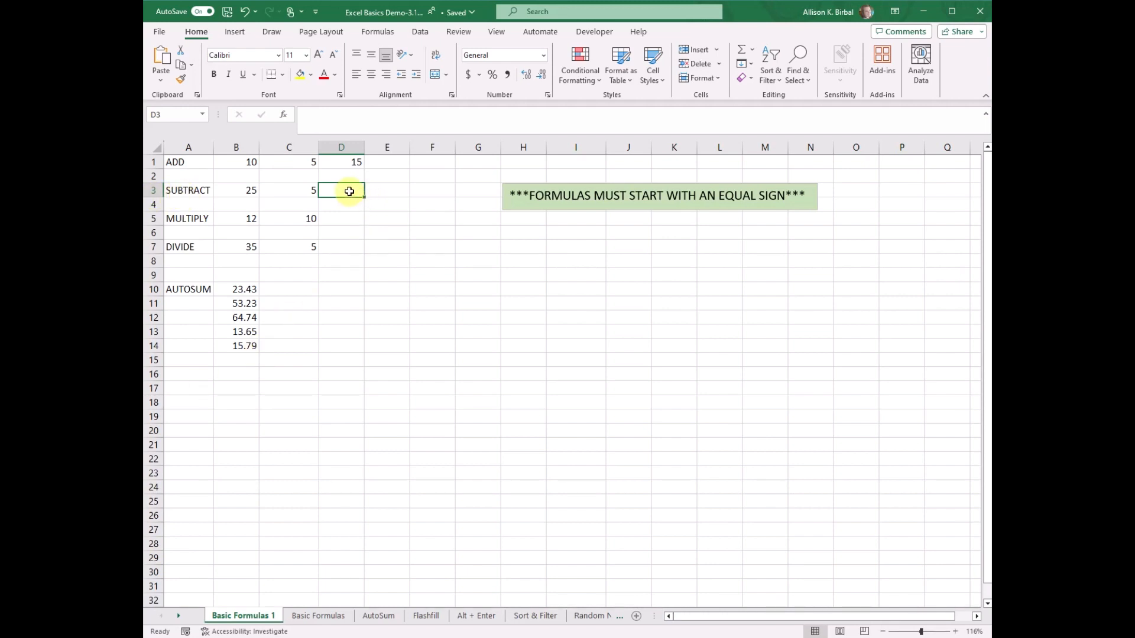
pyautogui.write('=')
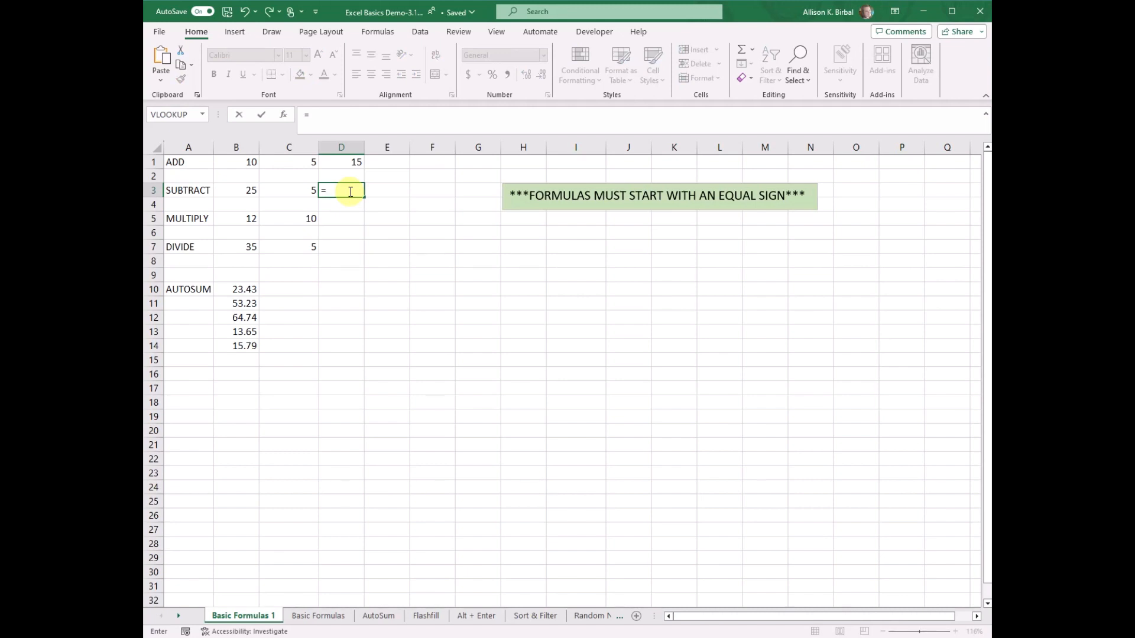
pyautogui.click(238, 192)
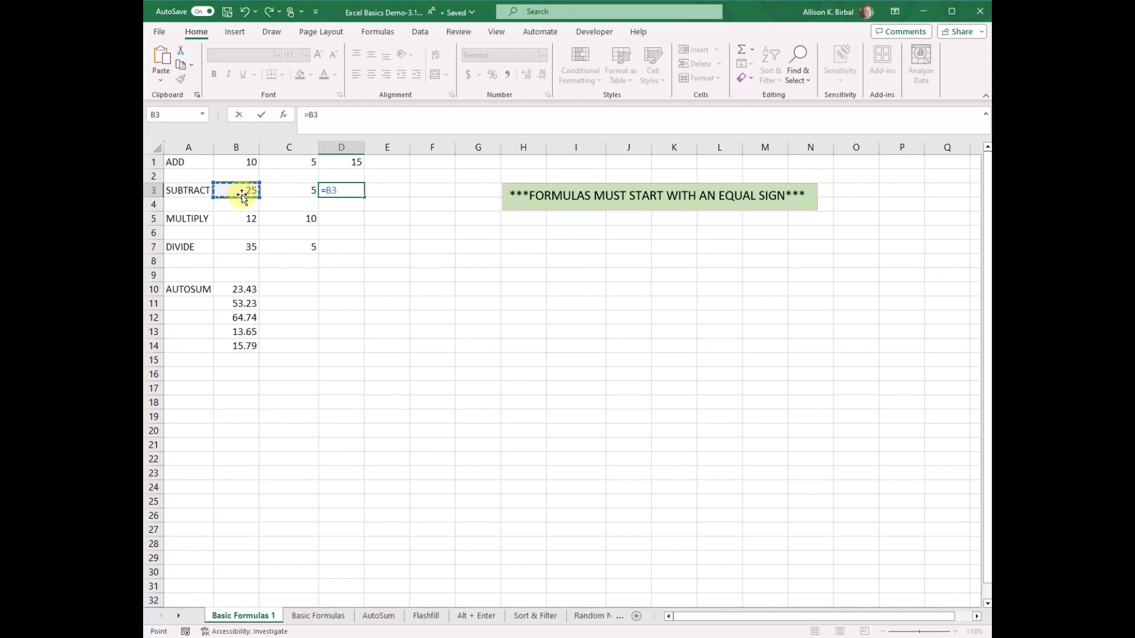
pyautogui.write('-')
pyautogui.click(300, 189)
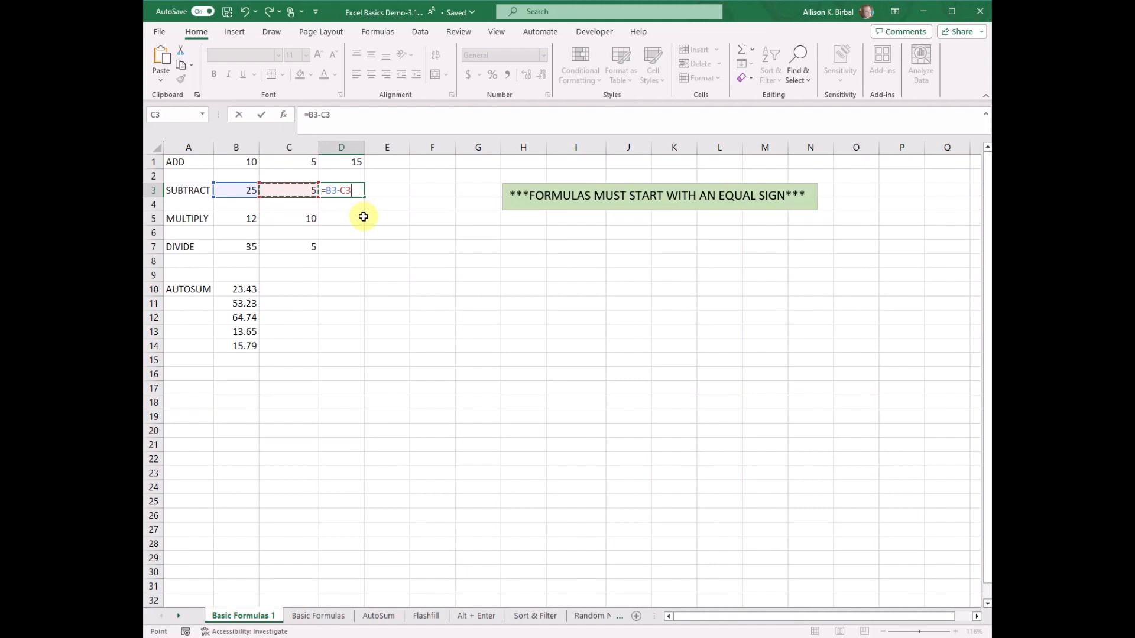
pyautogui.press('Return')
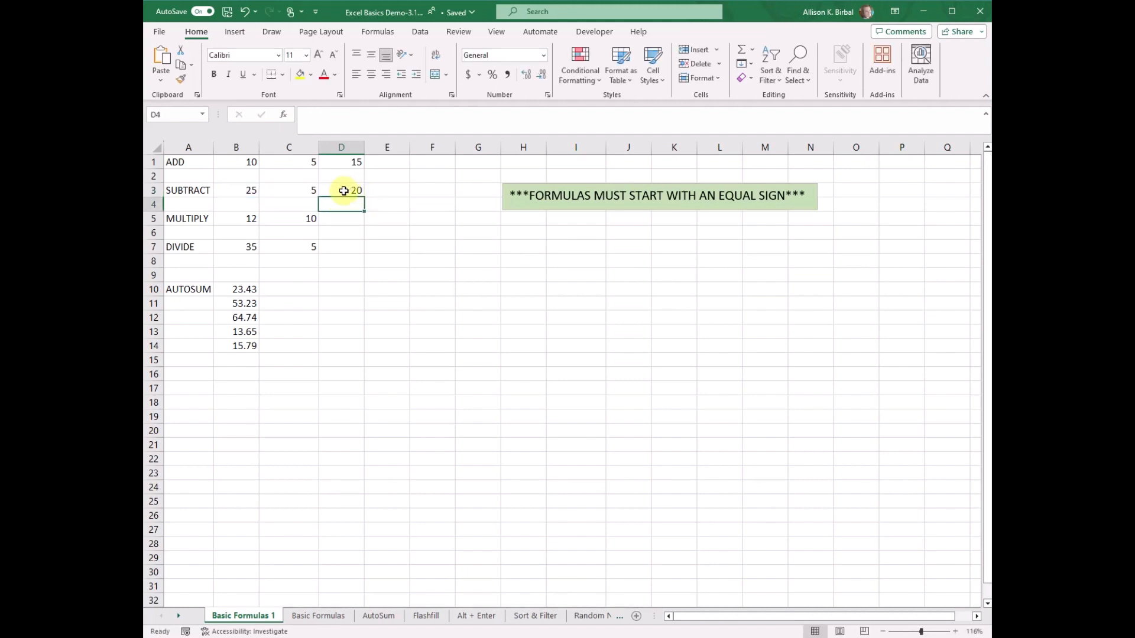
# Change the first number of the SUBTRACT row in cell B3 to 20.
pyautogui.click(245, 194)
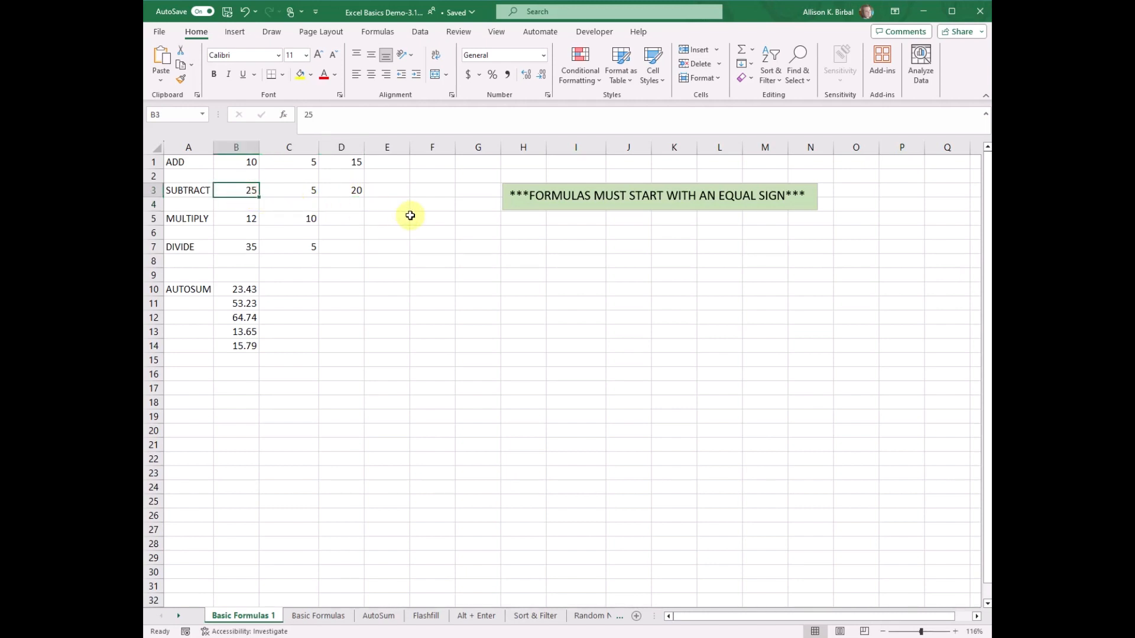
pyautogui.write('20')
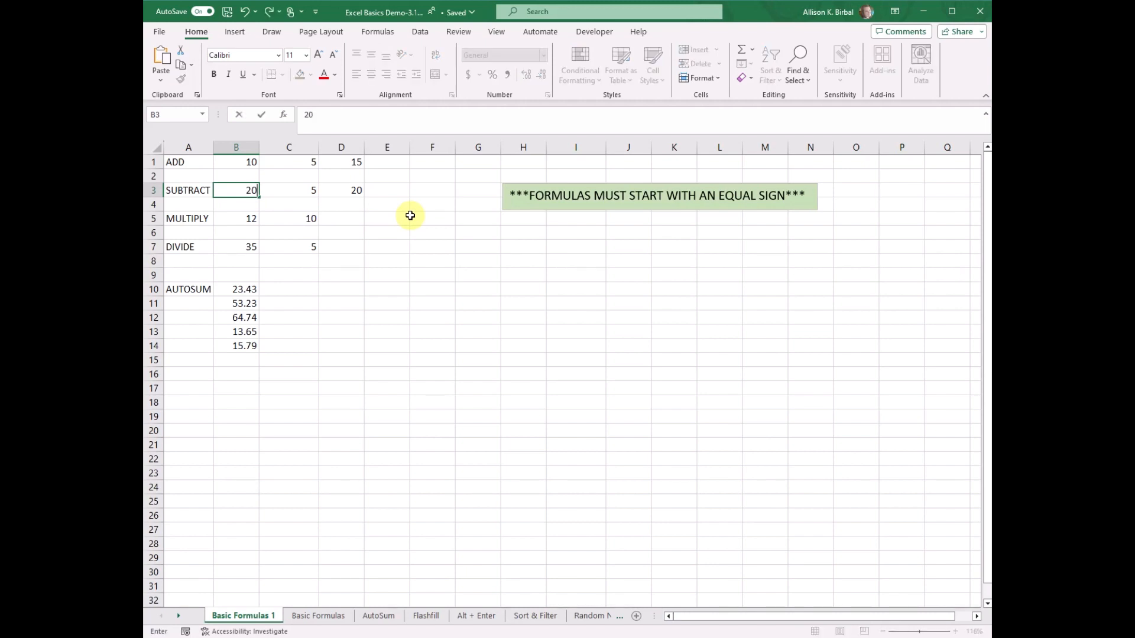
pyautogui.press('Return')
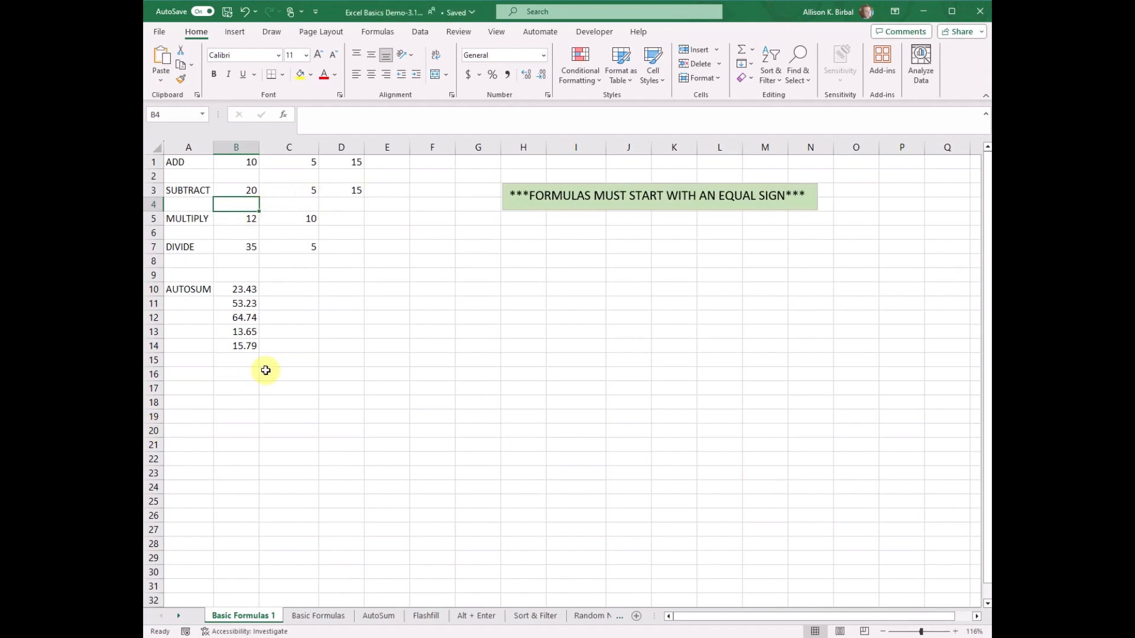
# Enter the formula =B5*C5 in cell D5 to multiply the two numbers of the MULTIPLY row.
pyautogui.click(334, 220)
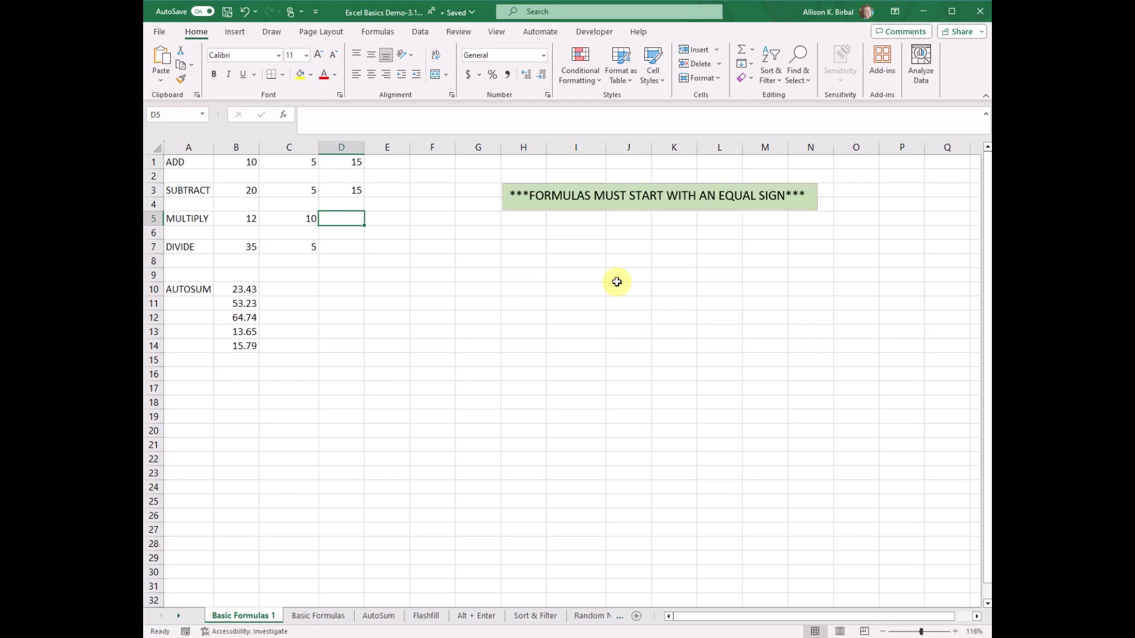
pyautogui.write('=')
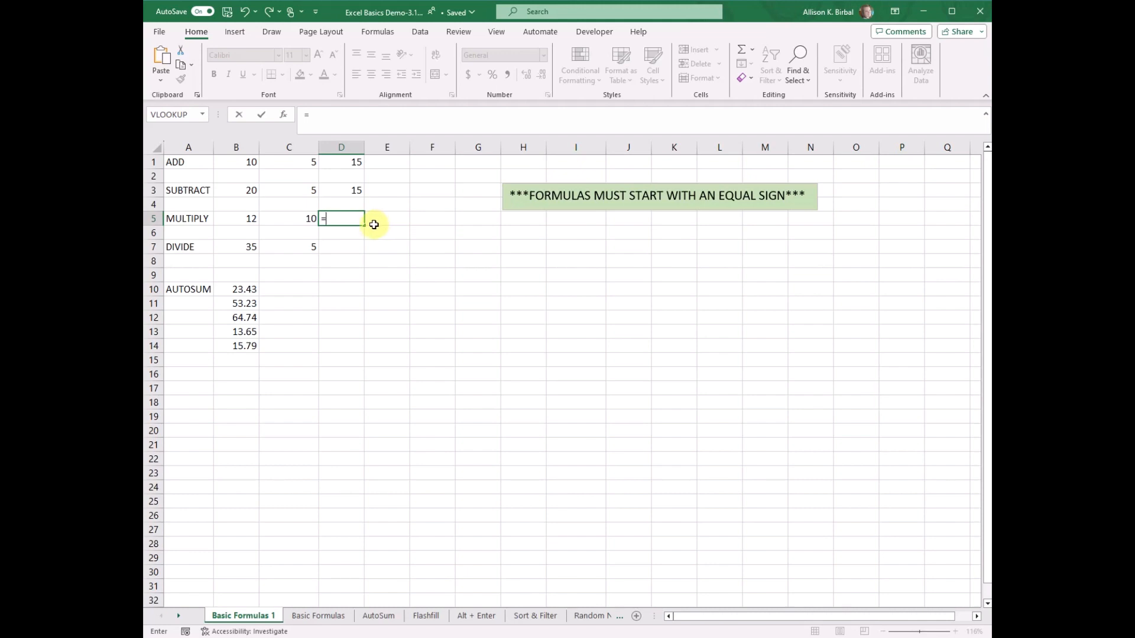
pyautogui.click(239, 218)
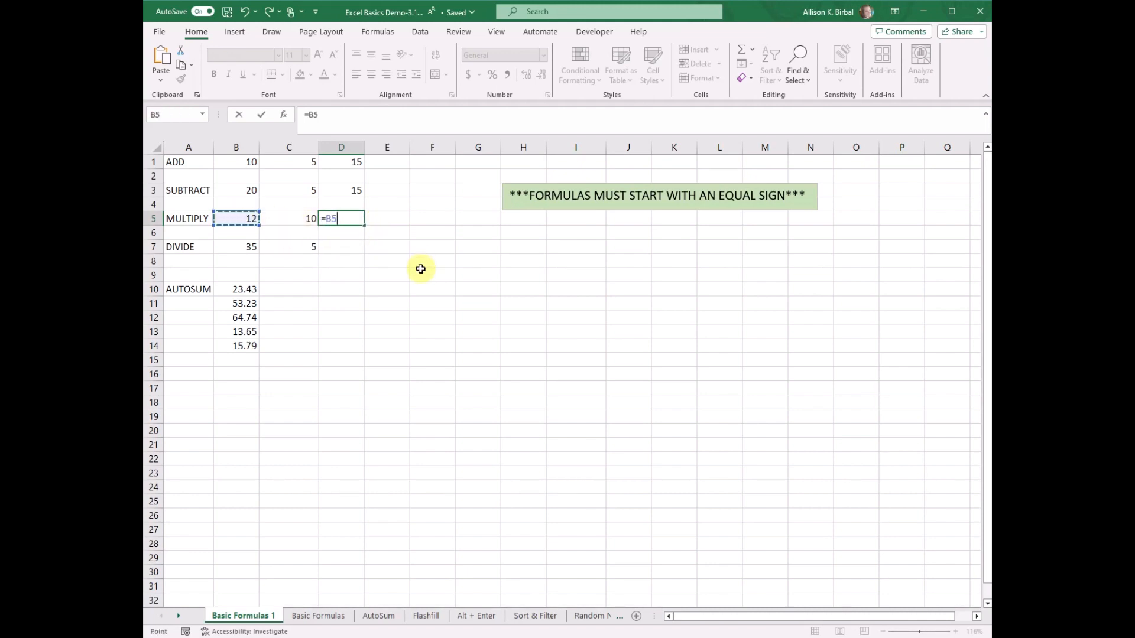
pyautogui.write('*')
pyautogui.click(285, 221)
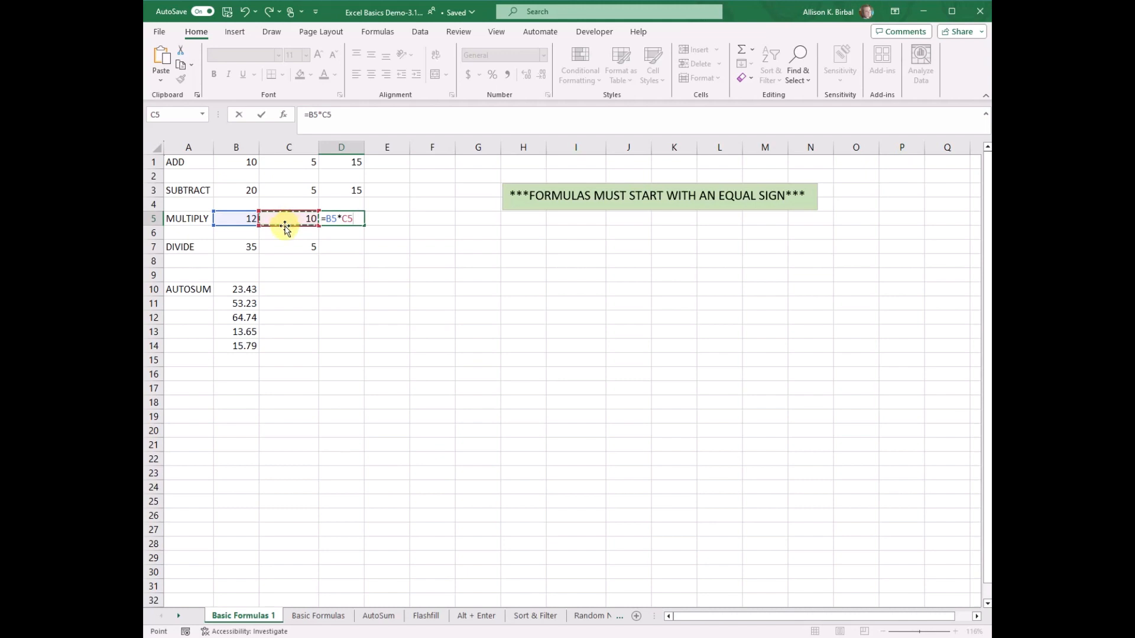
pyautogui.press('Return')
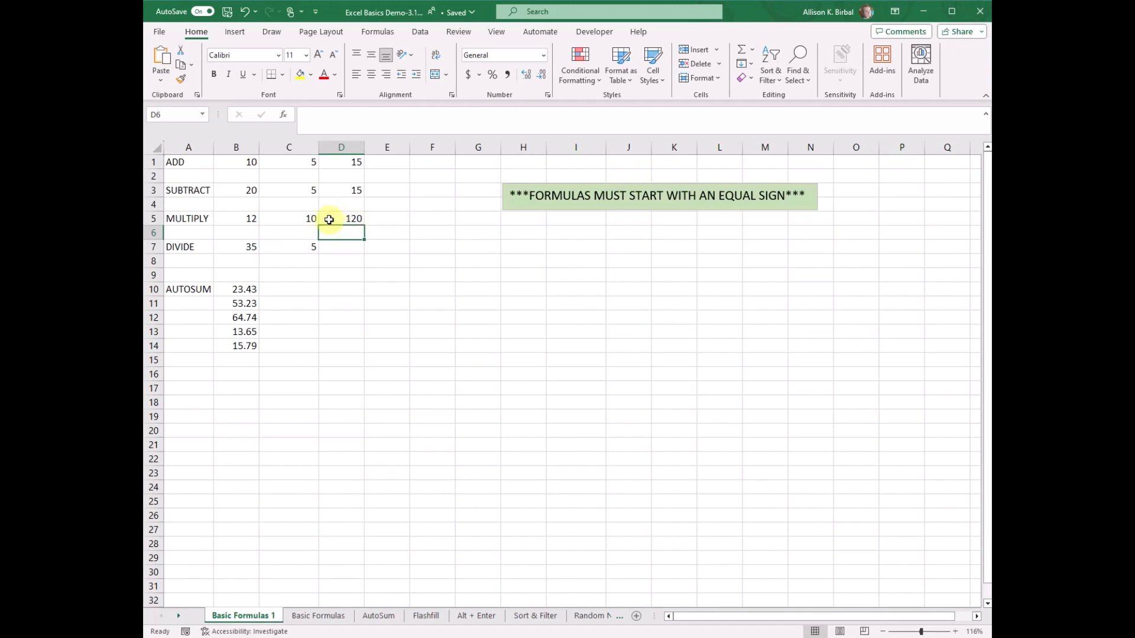
# Change the second number of the MULTIPLY row in cell C5 to 5.
pyautogui.click(286, 220)
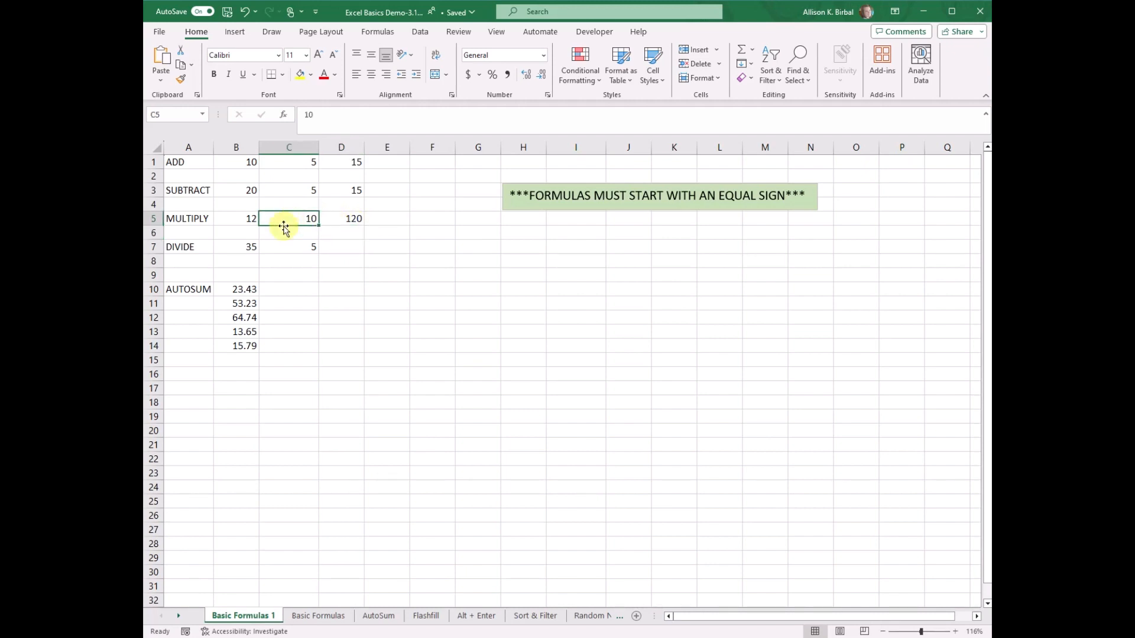
pyautogui.write('5')
pyautogui.press('Return')
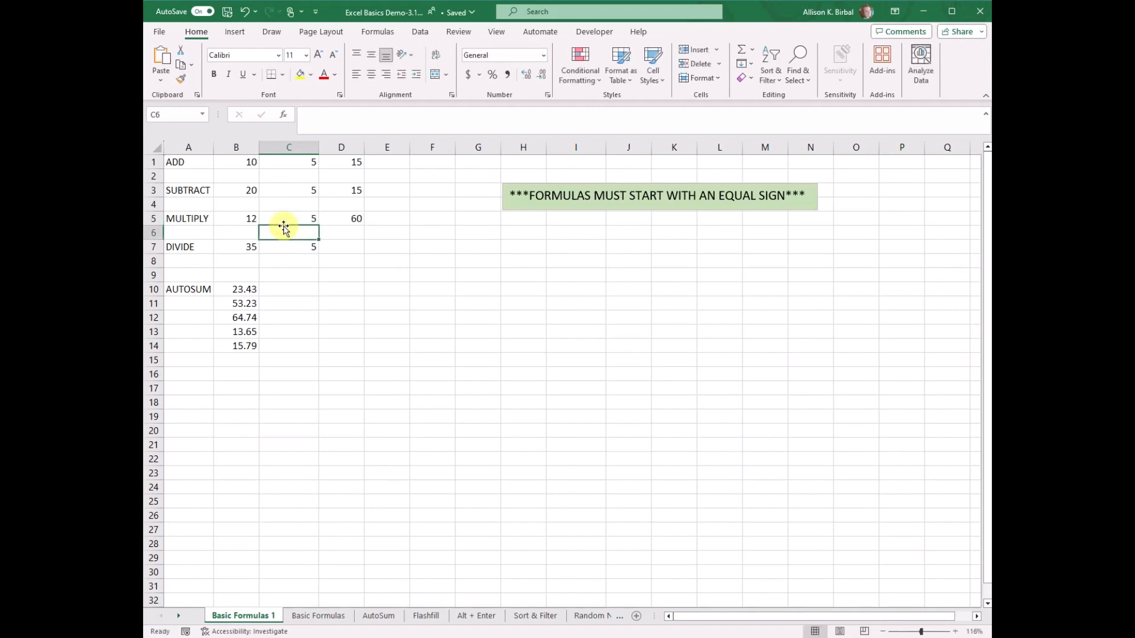
# Enter the formula =B7/C7 in cell D7 to divide the two numbers of the DIVIDE row.
pyautogui.click(343, 247)
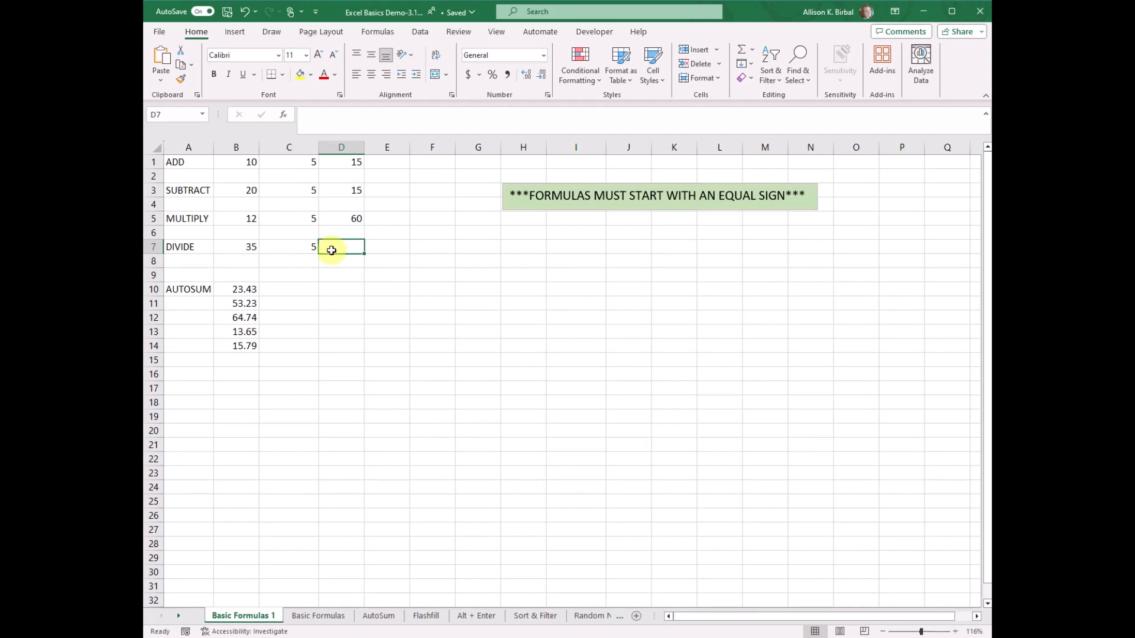
pyautogui.write('=')
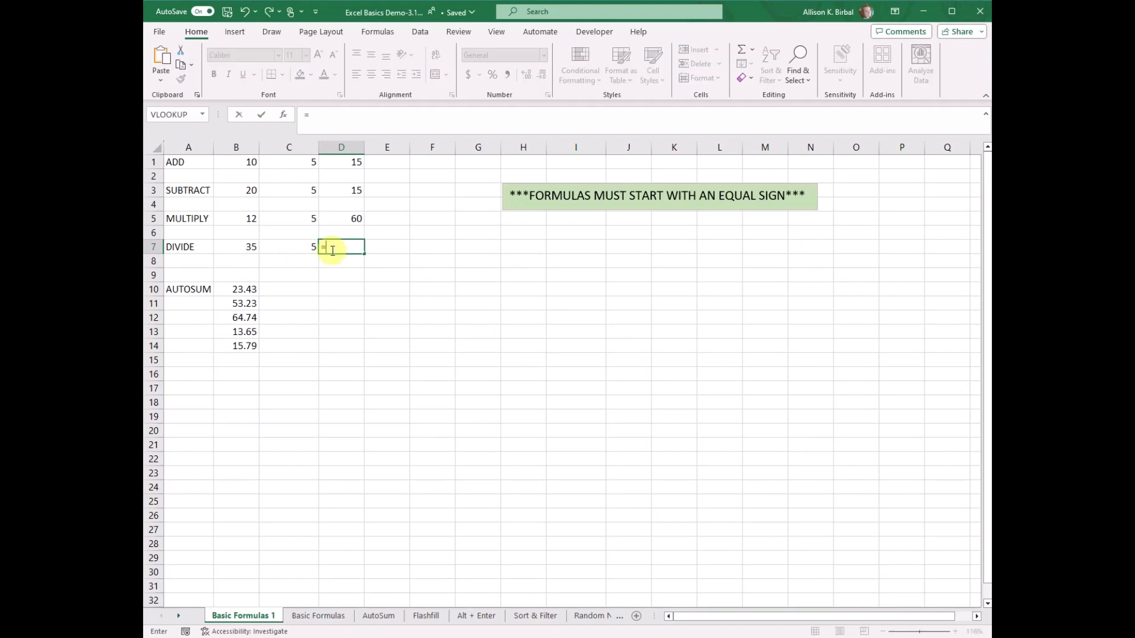
pyautogui.click(240, 248)
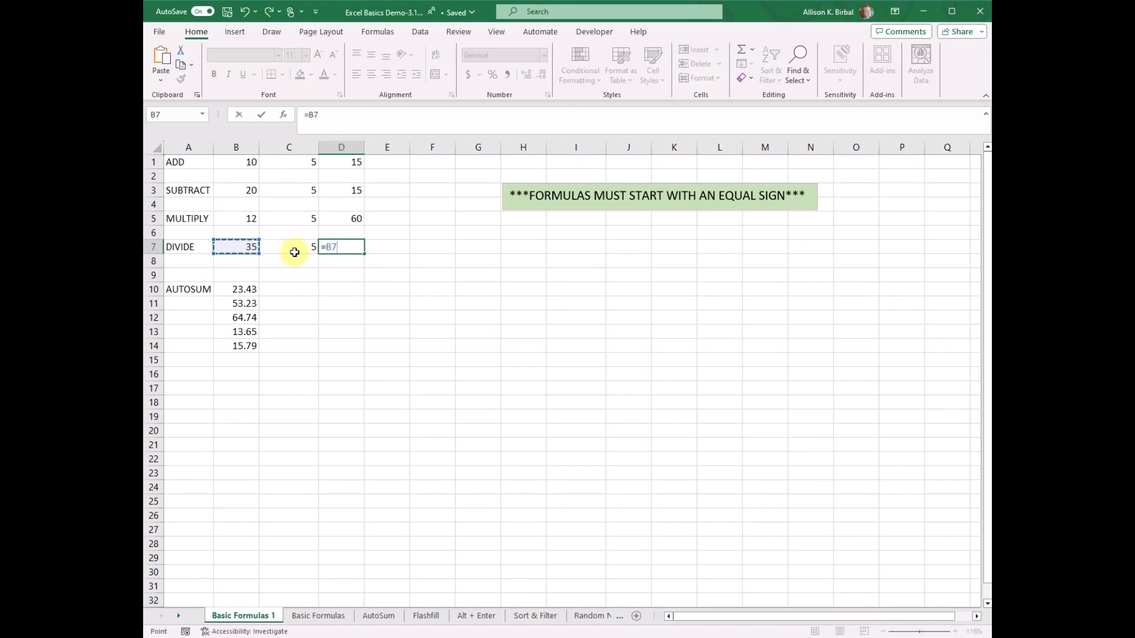
pyautogui.write('/')
pyautogui.click(297, 253)
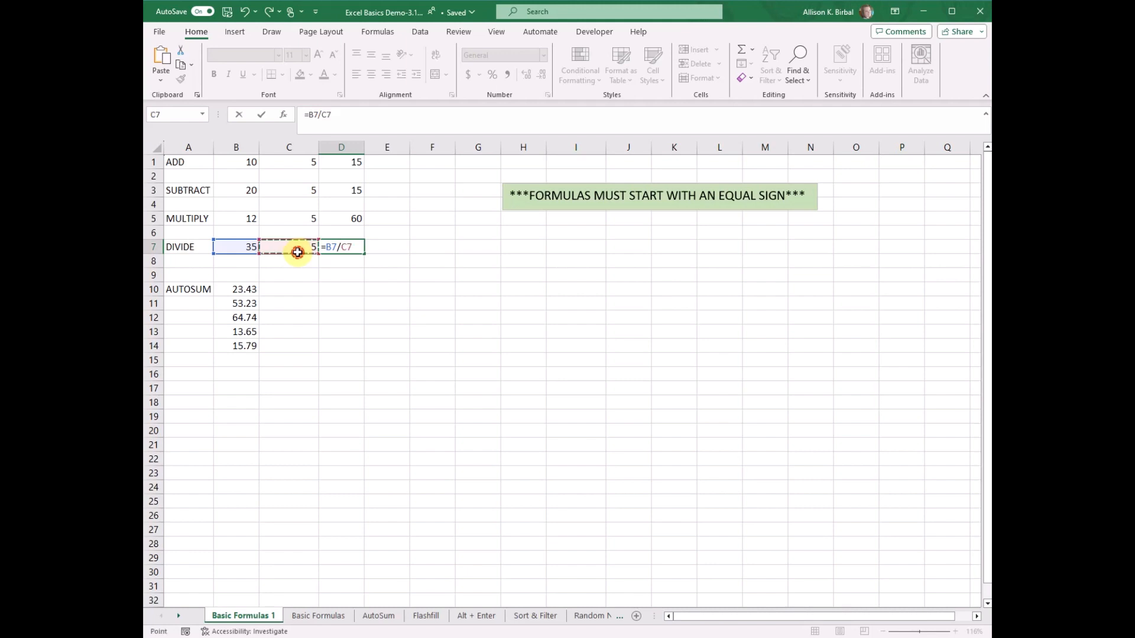
pyautogui.press('Return')
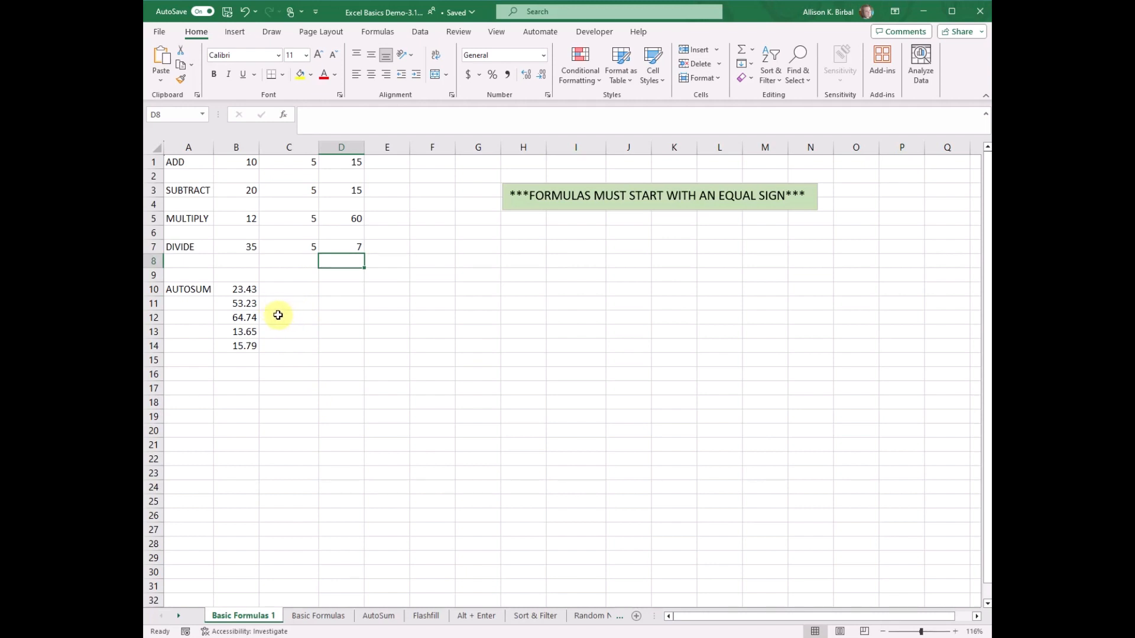
# Enter the formula =SUM(B10:B14) in cell B15 to total the numbers of the AUTOSUM list.
pyautogui.click(238, 363)
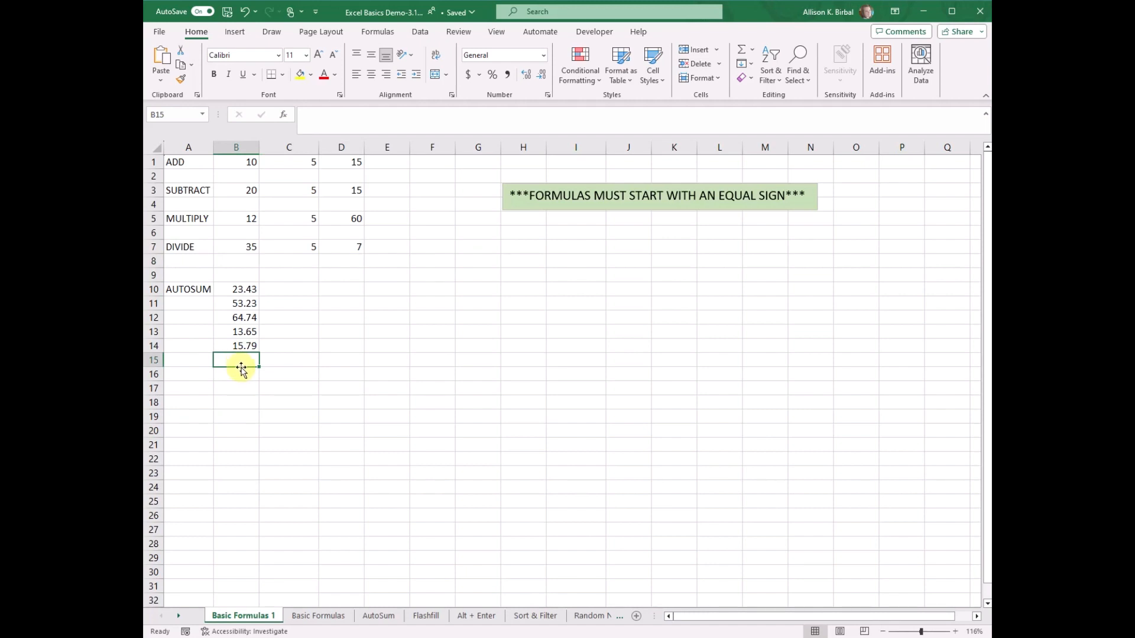
pyautogui.write('=')
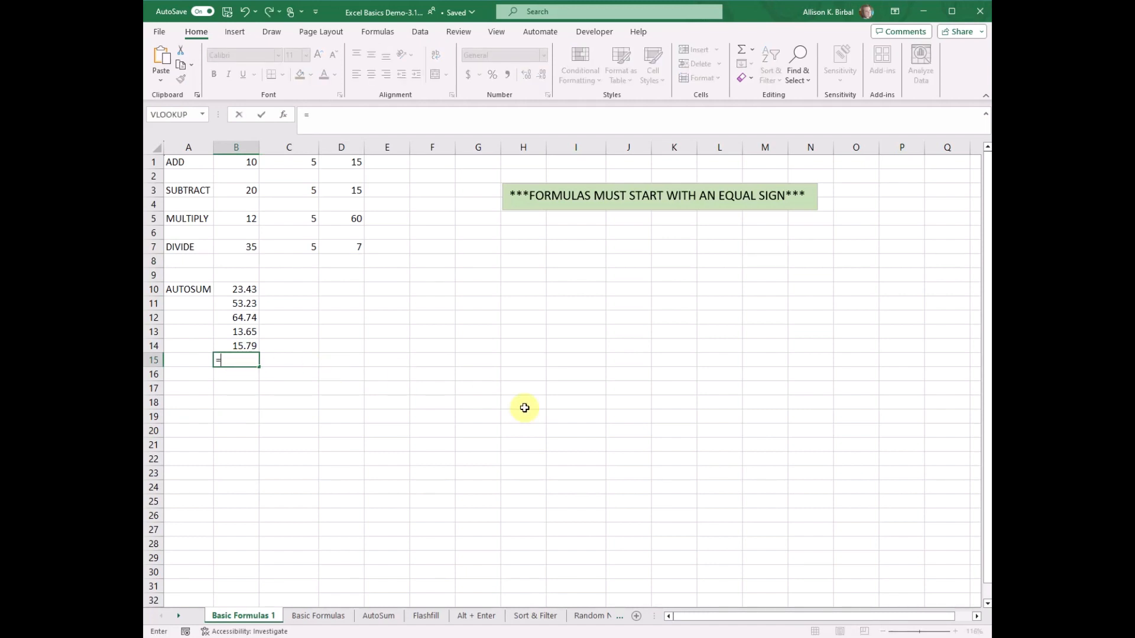
pyautogui.write('SUM')
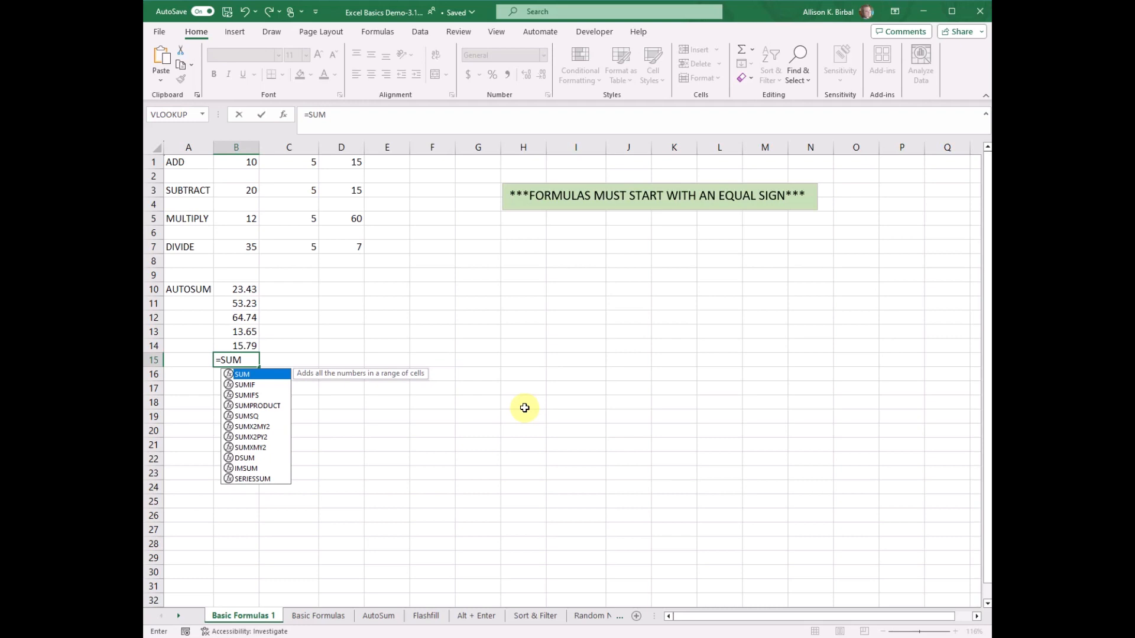
pyautogui.write('(')
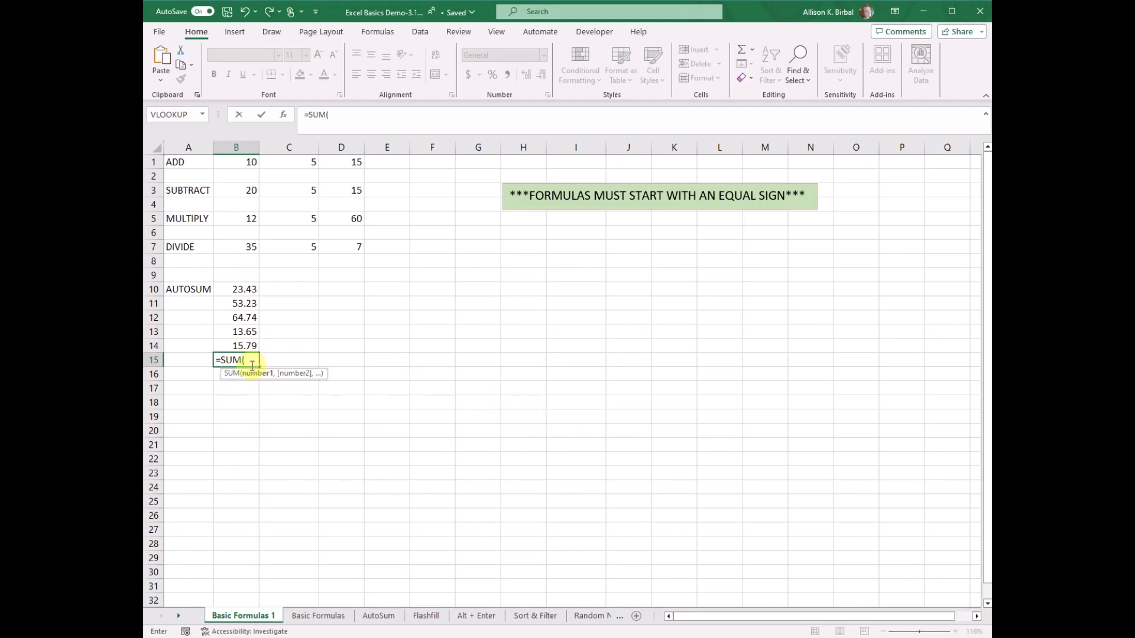
pyautogui.click(238, 289)
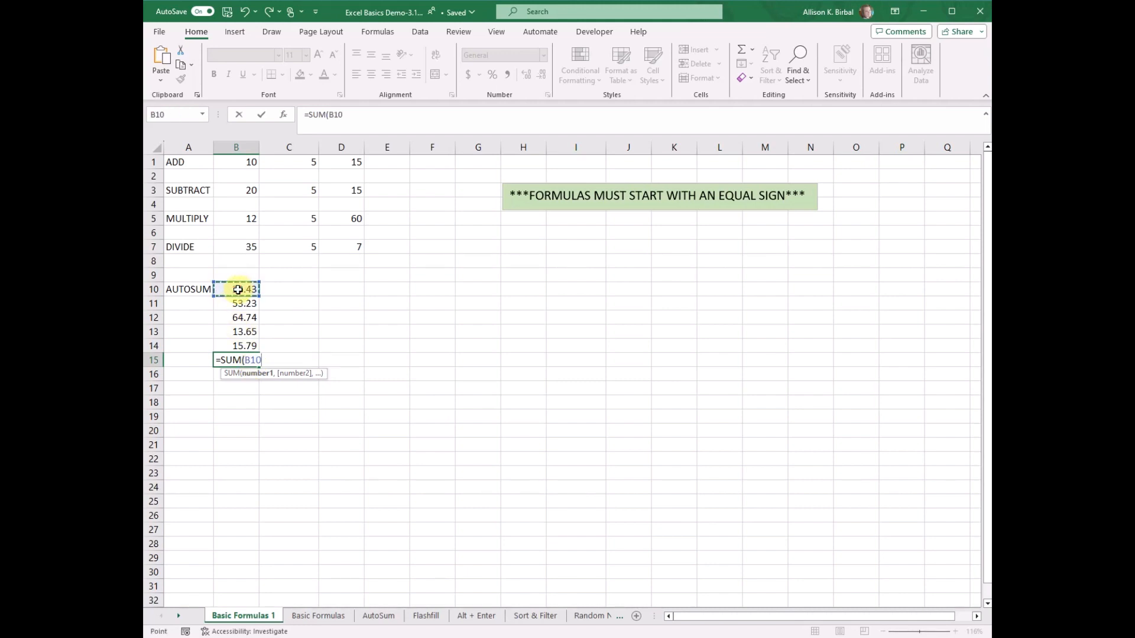
pyautogui.moveTo(238, 289); pyautogui.dragTo(241, 308)
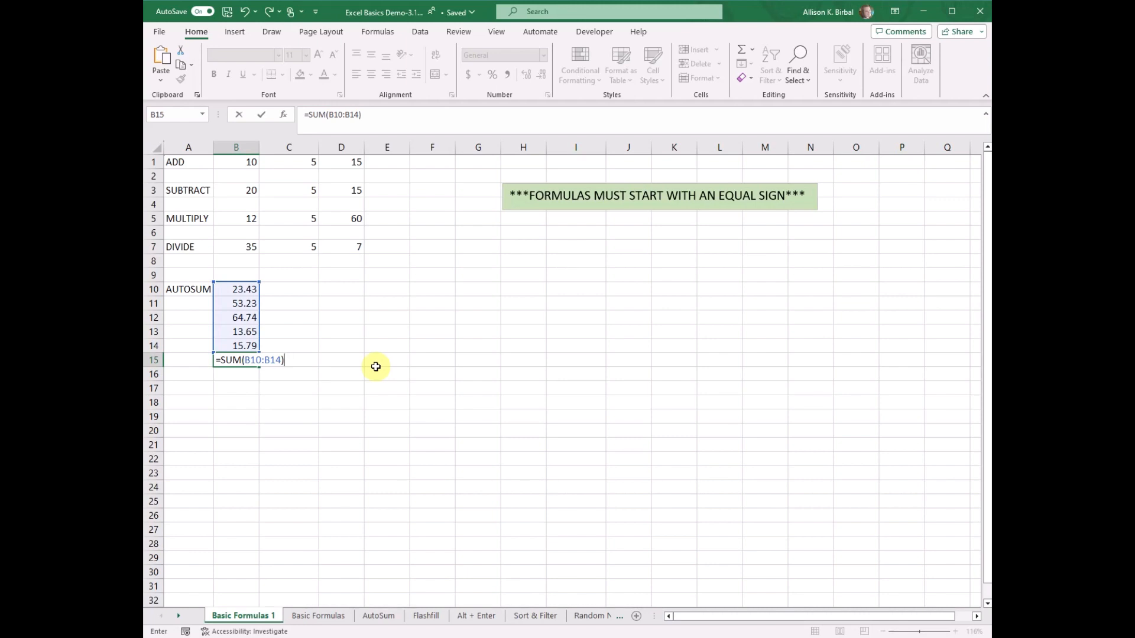
pyautogui.press('Return')
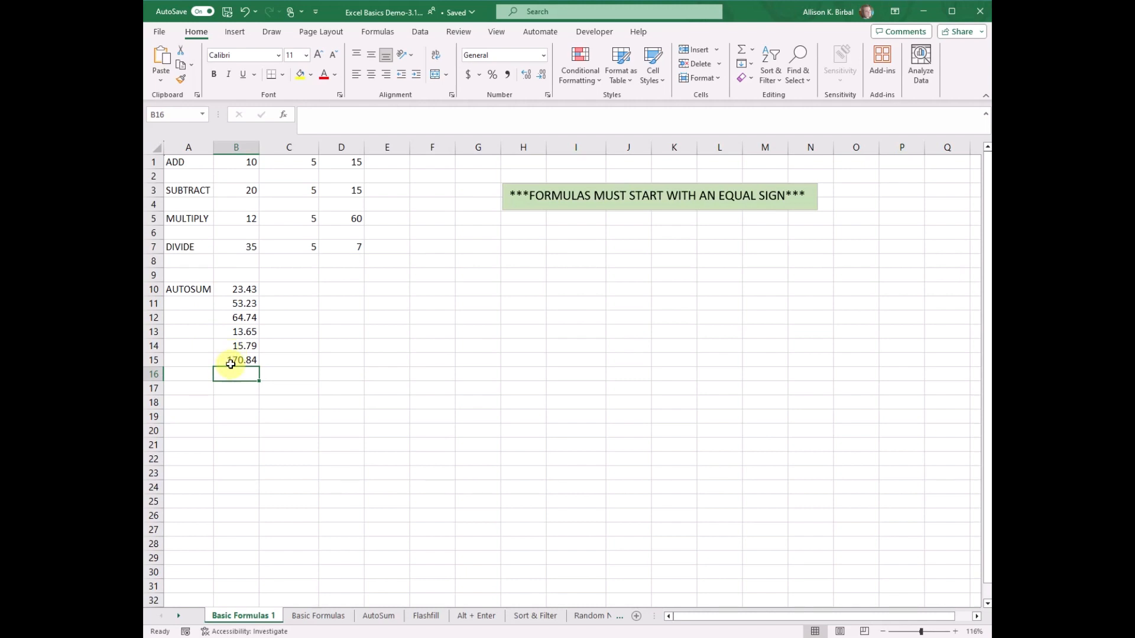
# Change the AUTOSUM list number in cell B13 to 100 and select the total in B15 to check its formula.
pyautogui.click(231, 331)
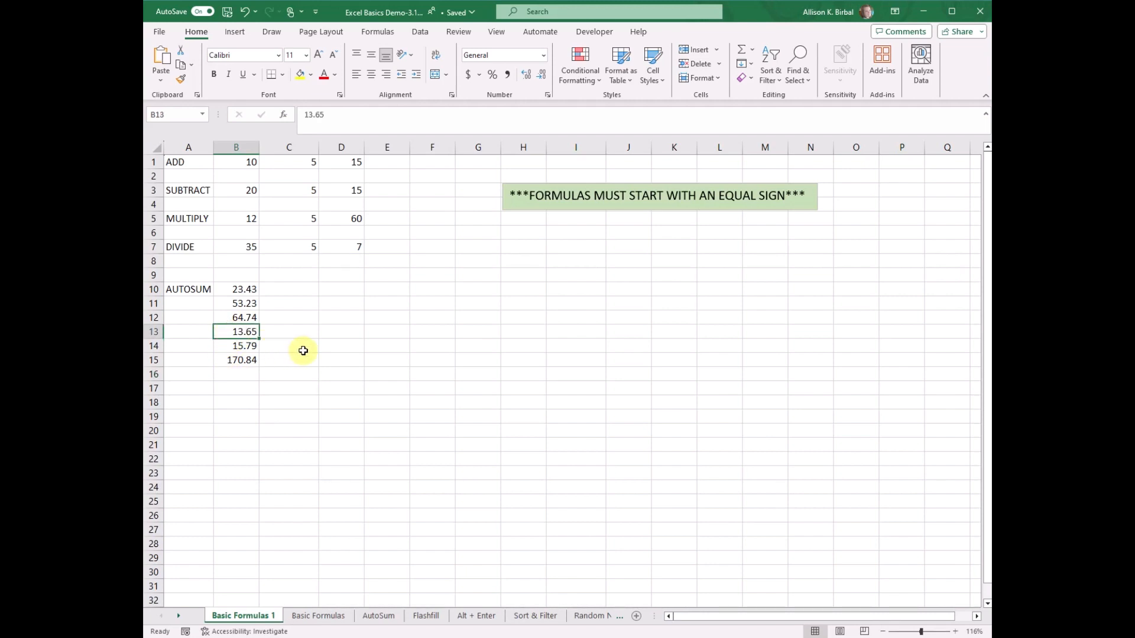
pyautogui.write('100')
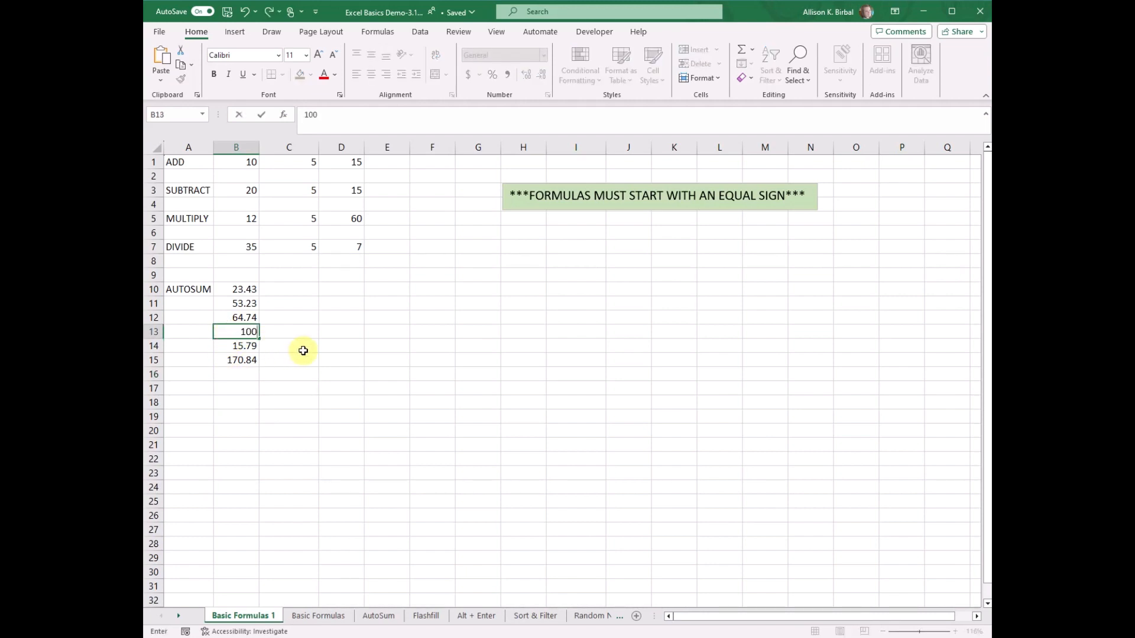
pyautogui.press('Return')
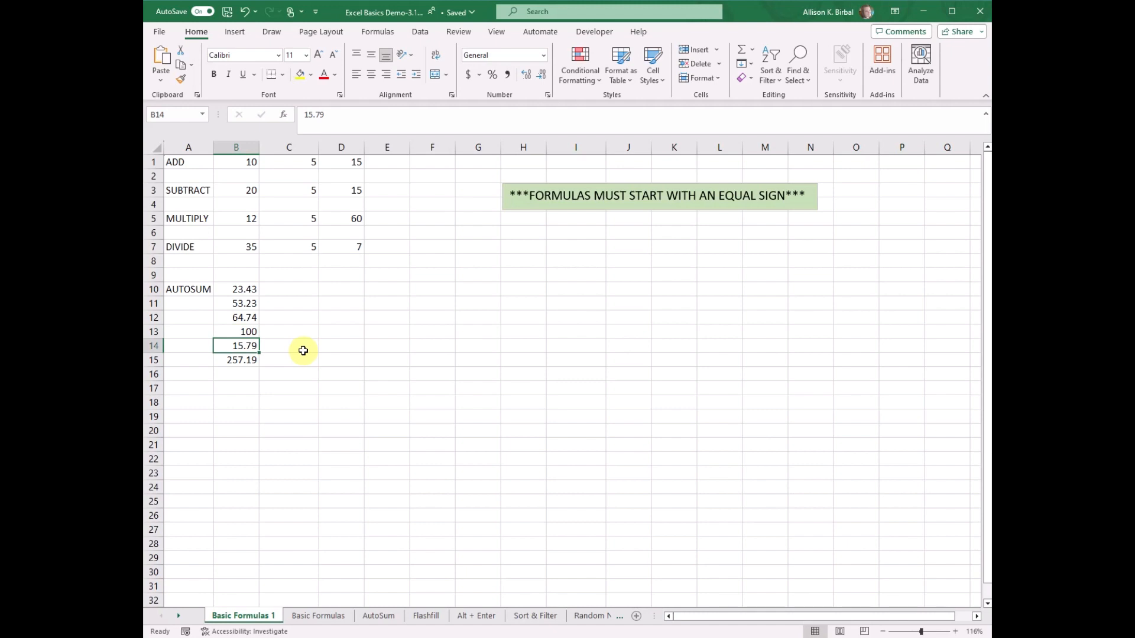
pyautogui.click(249, 362)
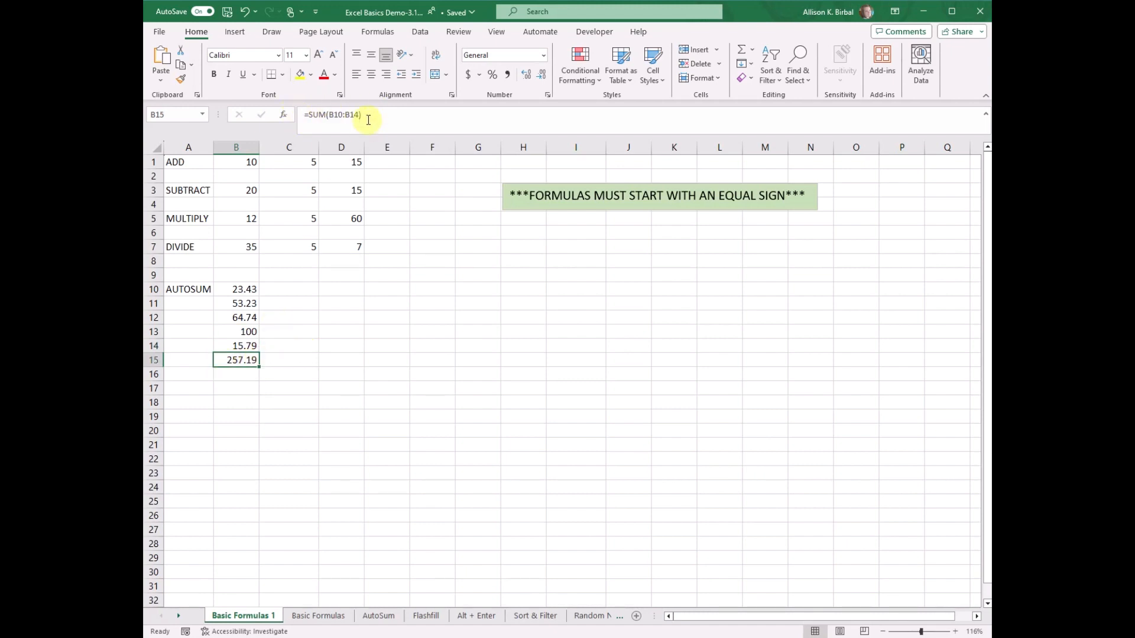